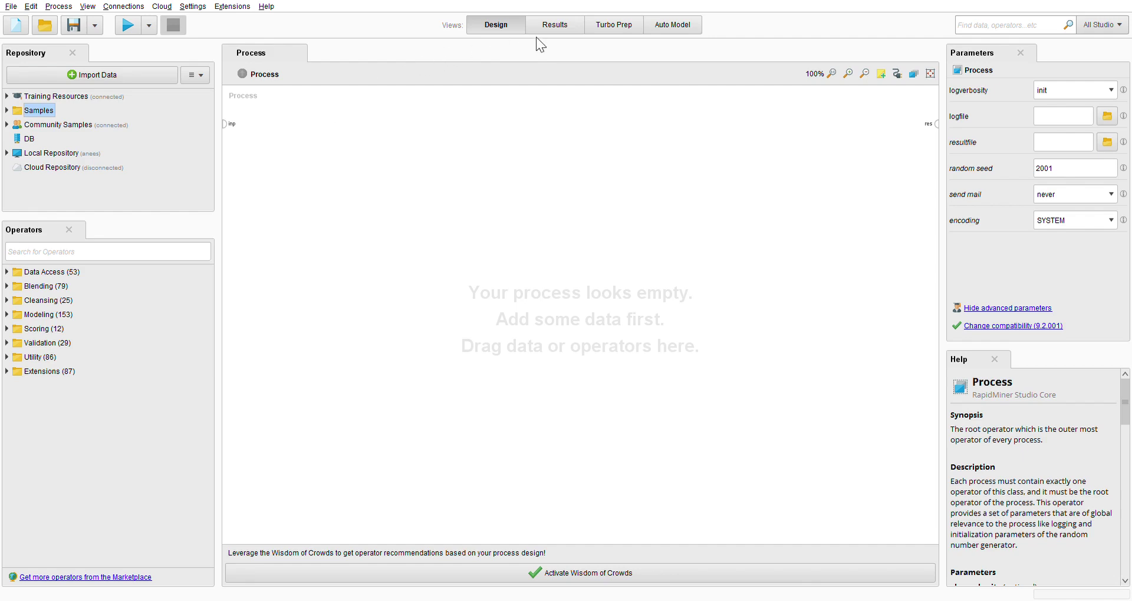
Step: Look through the Results, Turbo Prep and Auto Model views, and return to the Design view
left_click(551, 27)
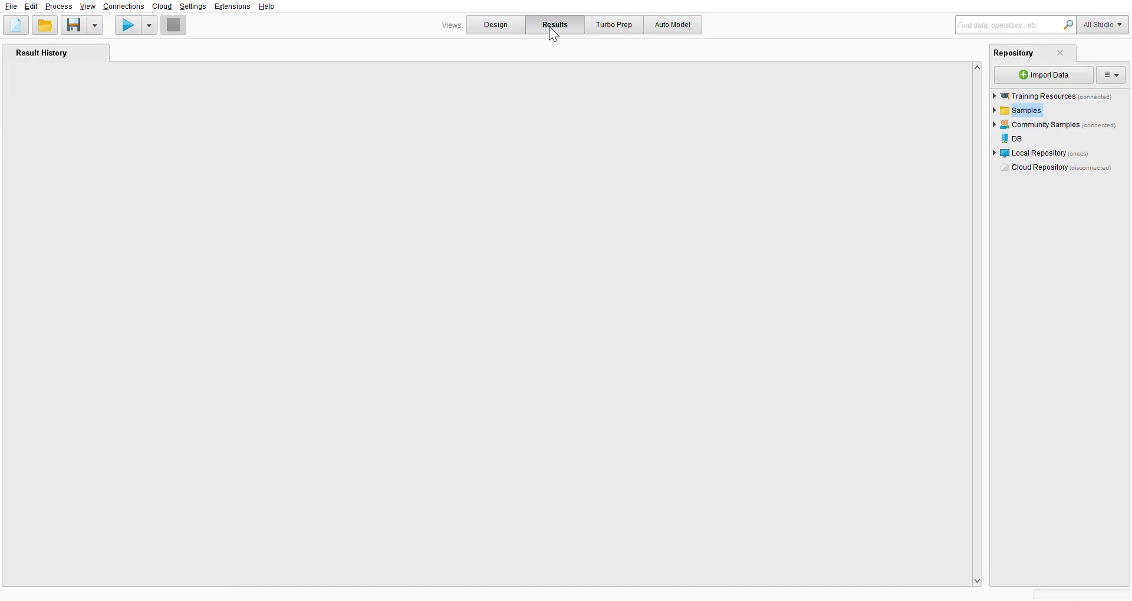
left_click(491, 27)
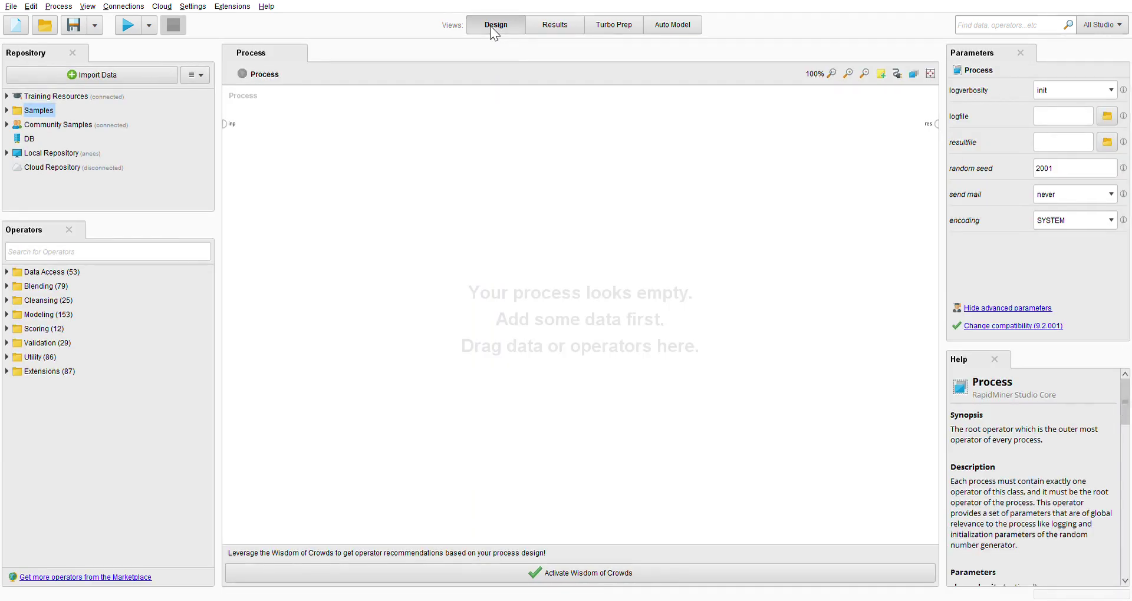
left_click(614, 27)
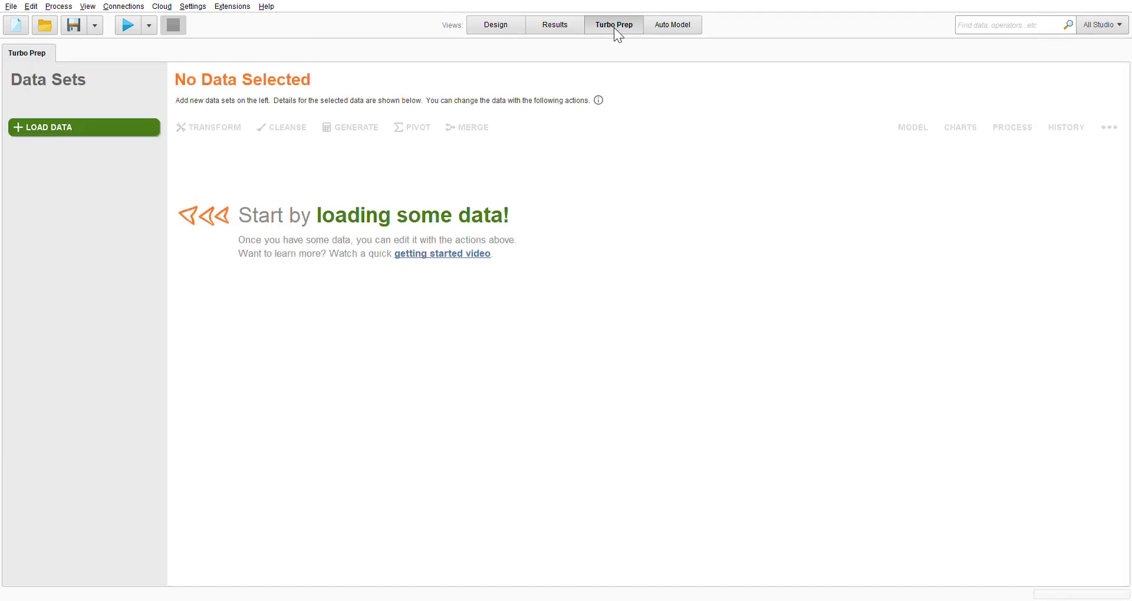
left_click(694, 28)
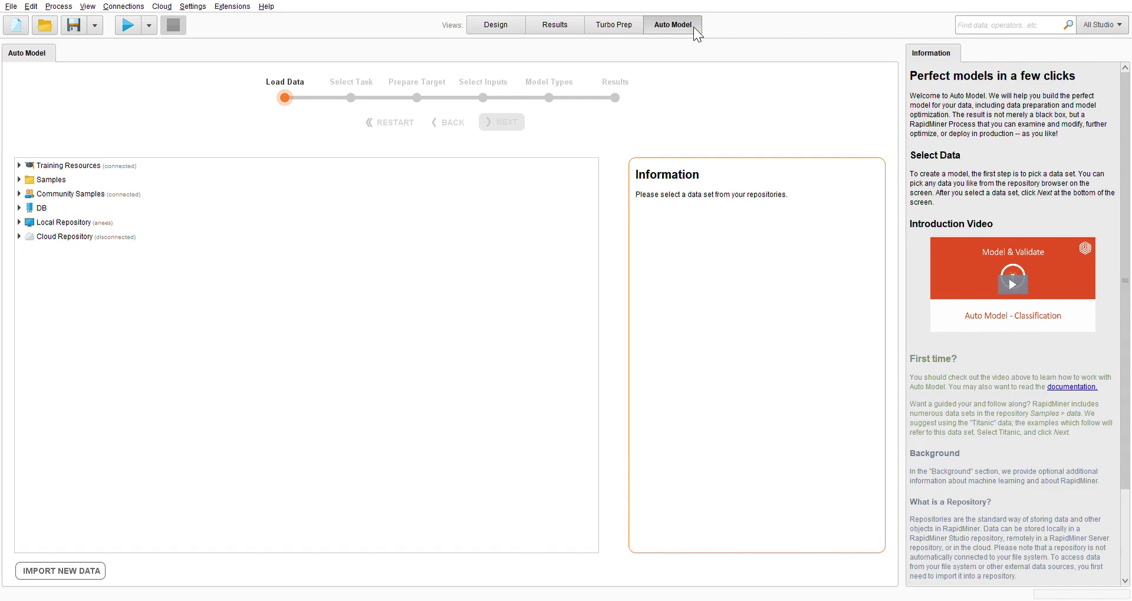
left_click(488, 27)
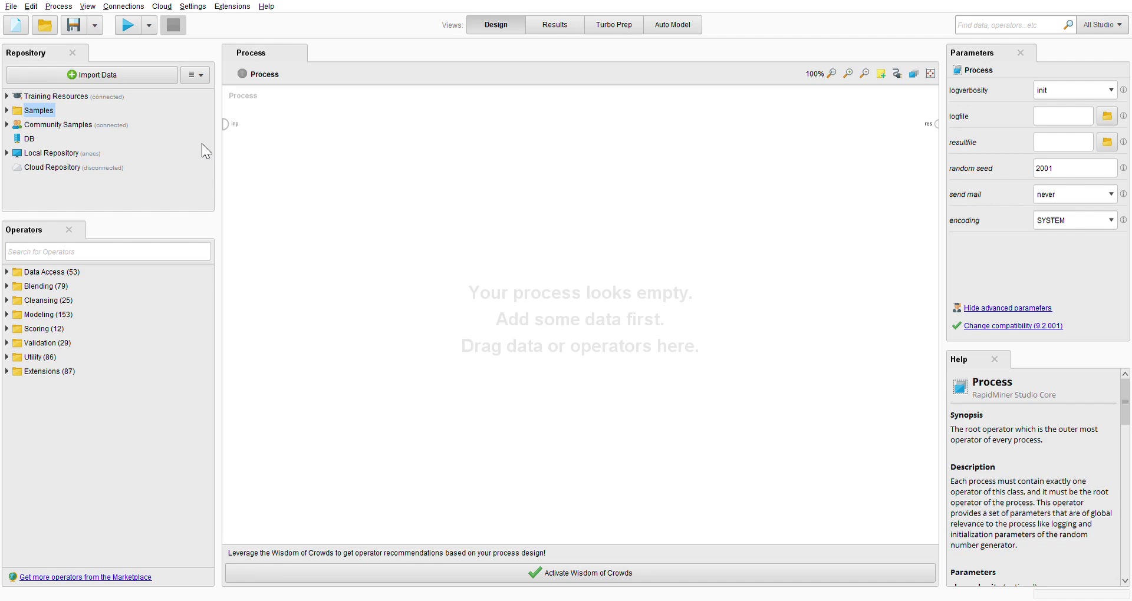
Step: Browse the Samples repository's data and processes folders, including 01_Learner, and collapse the repository again
left_click(7, 110)
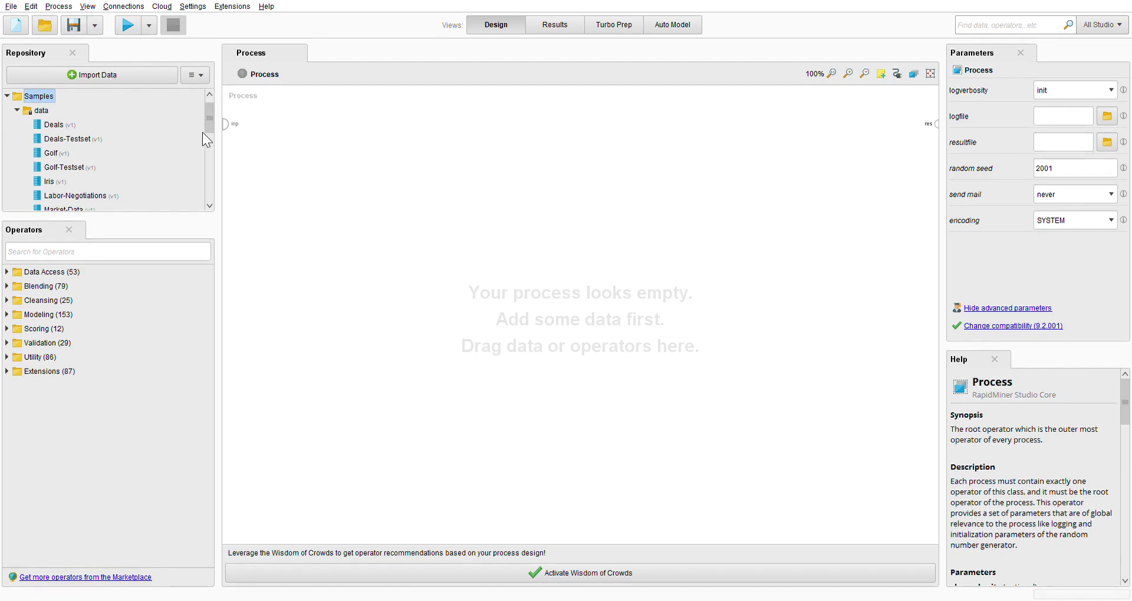
mouse_move(210, 123)
left_mouse_down()
mouse_move(205, 182)
mouse_move(208, 102)
left_mouse_up()
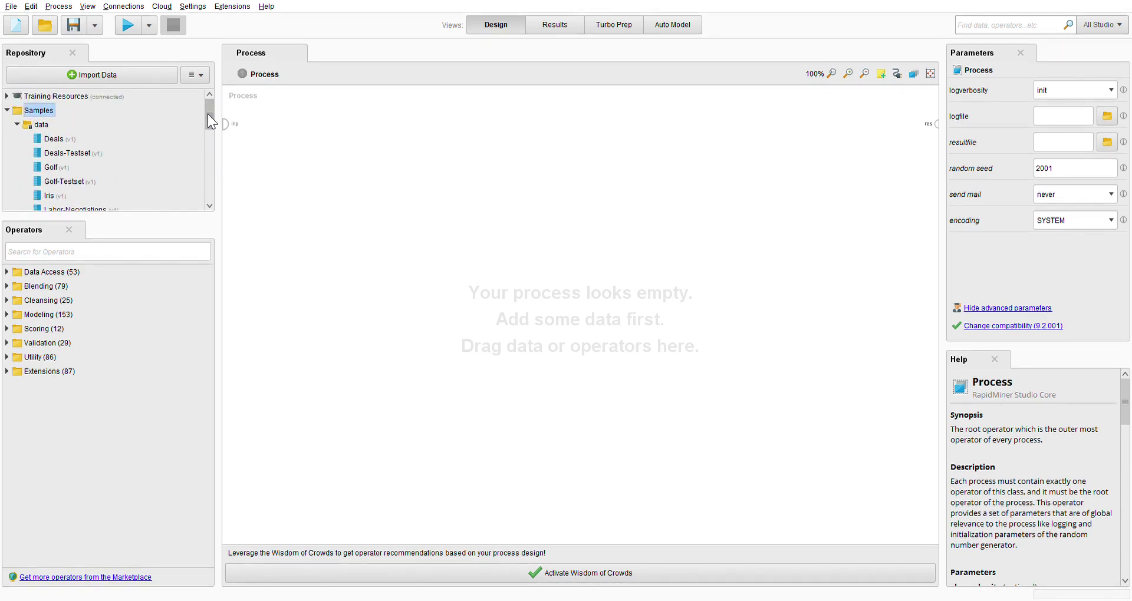
left_click(17, 124)
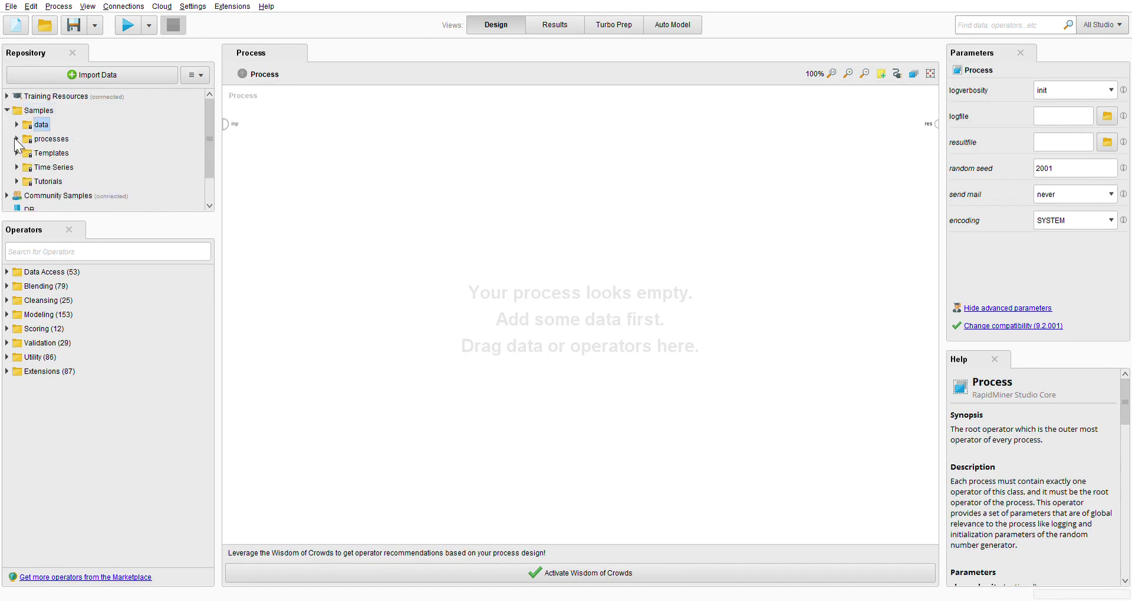
left_click(16, 139)
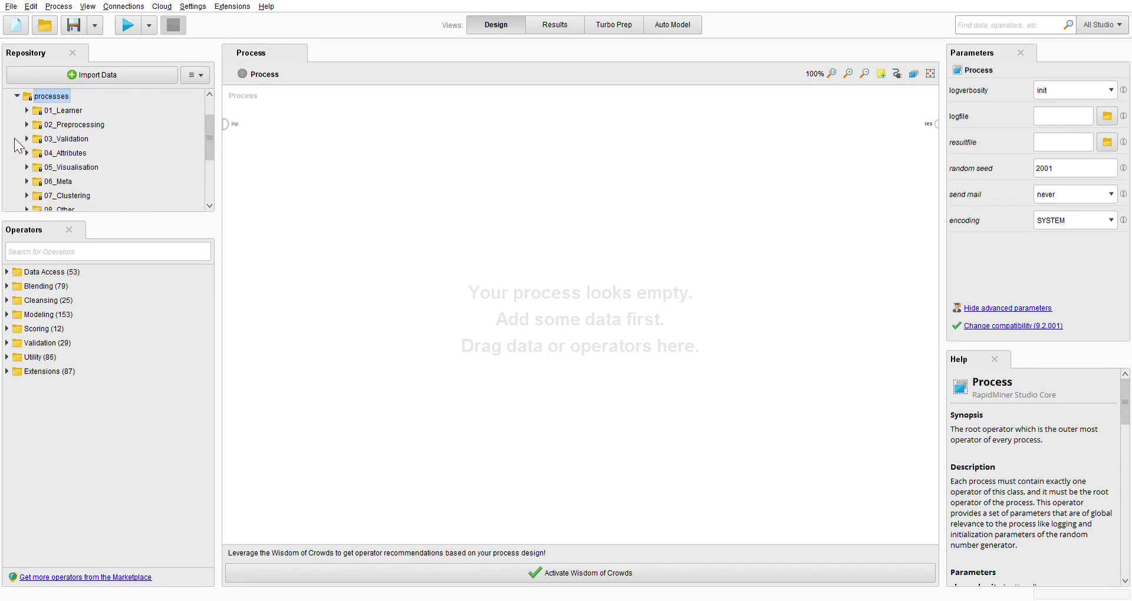
left_click(26, 111)
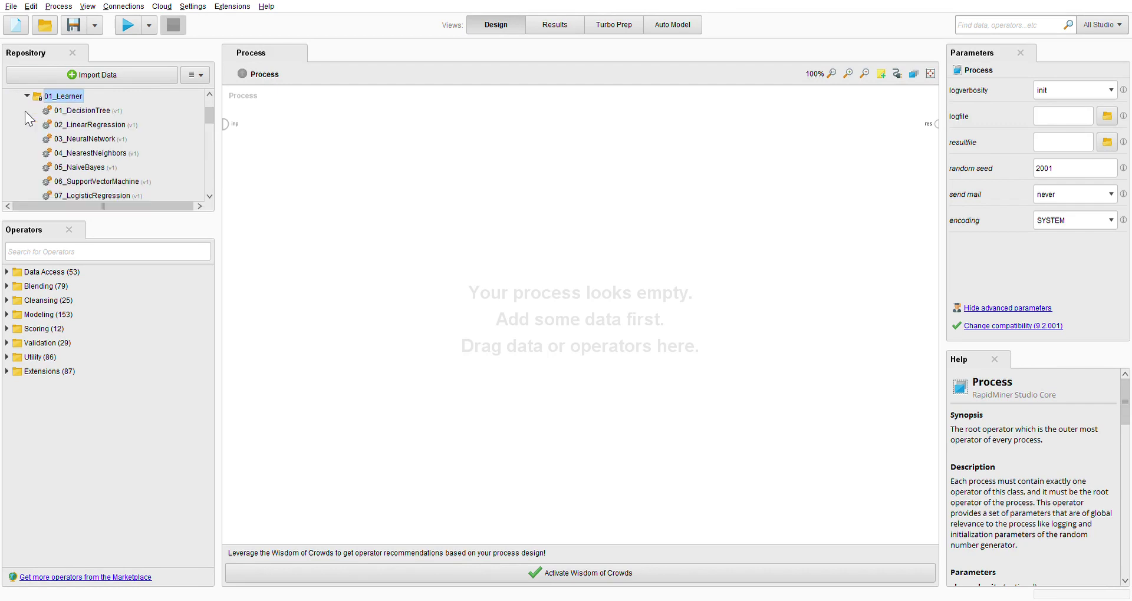
scroll(210, 118, "up", 2)
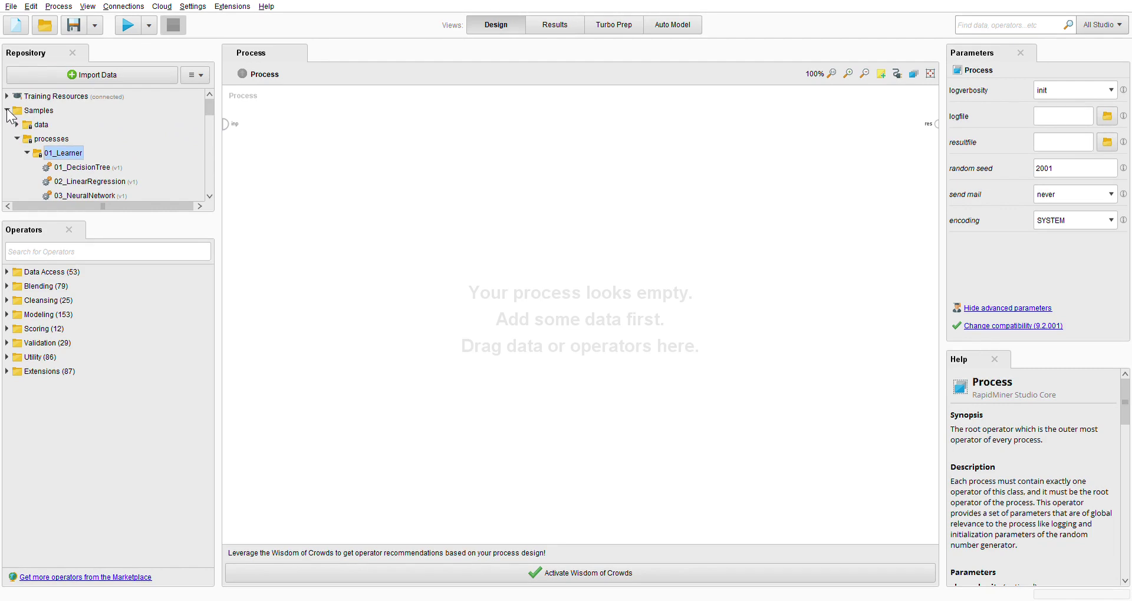
left_click(7, 110)
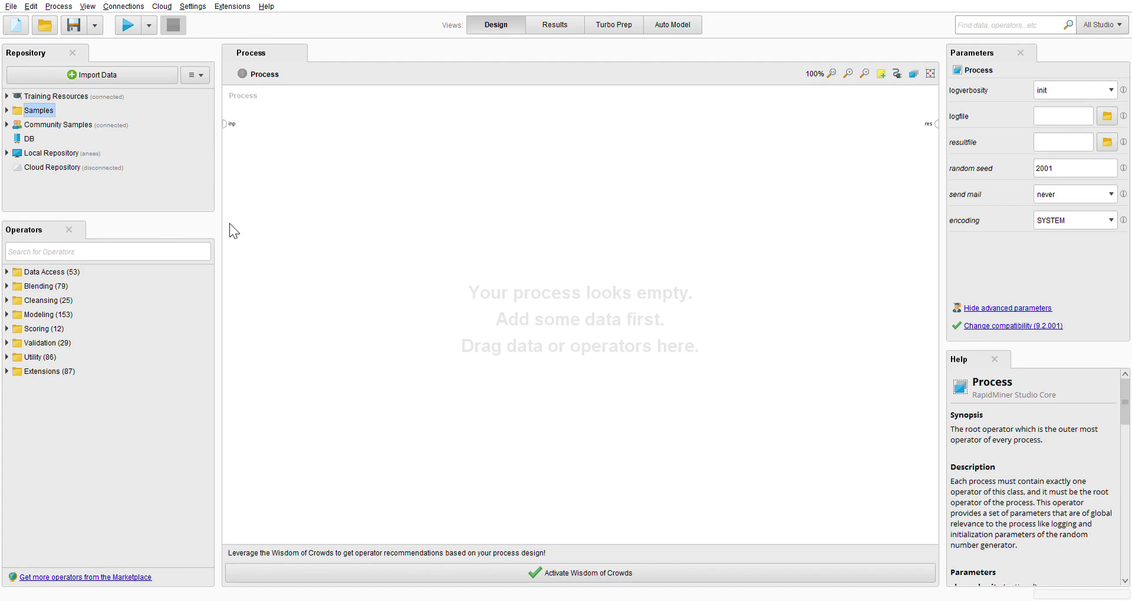
Step: Add the Read Excel operator from the Data Access file readers to the empty process
left_click_drag(2, 344, 150, 285)
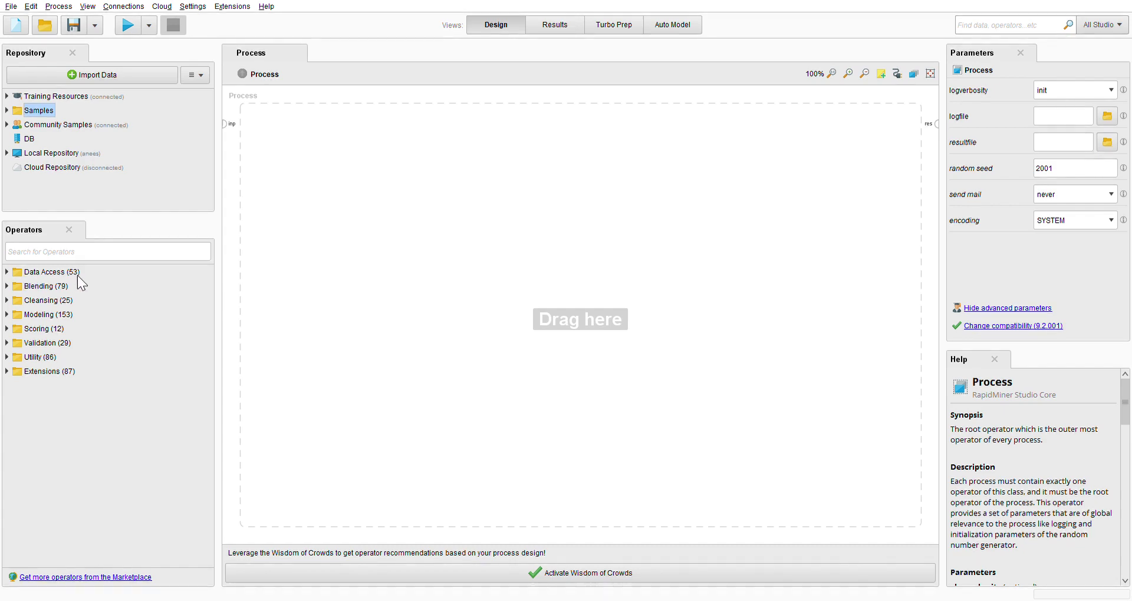
left_click(8, 272)
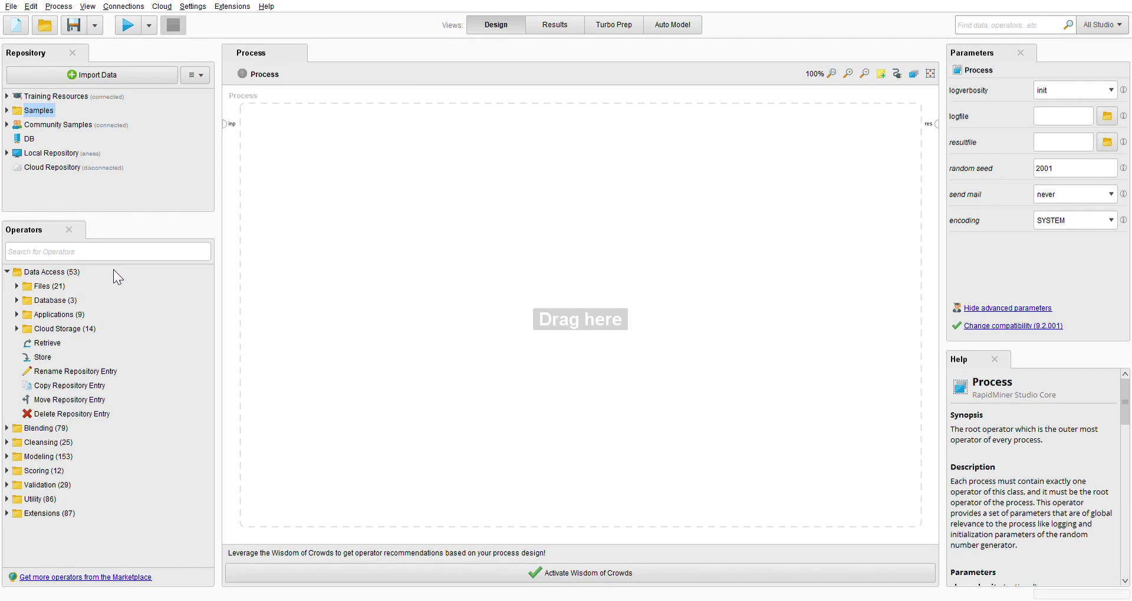
left_click(17, 286)
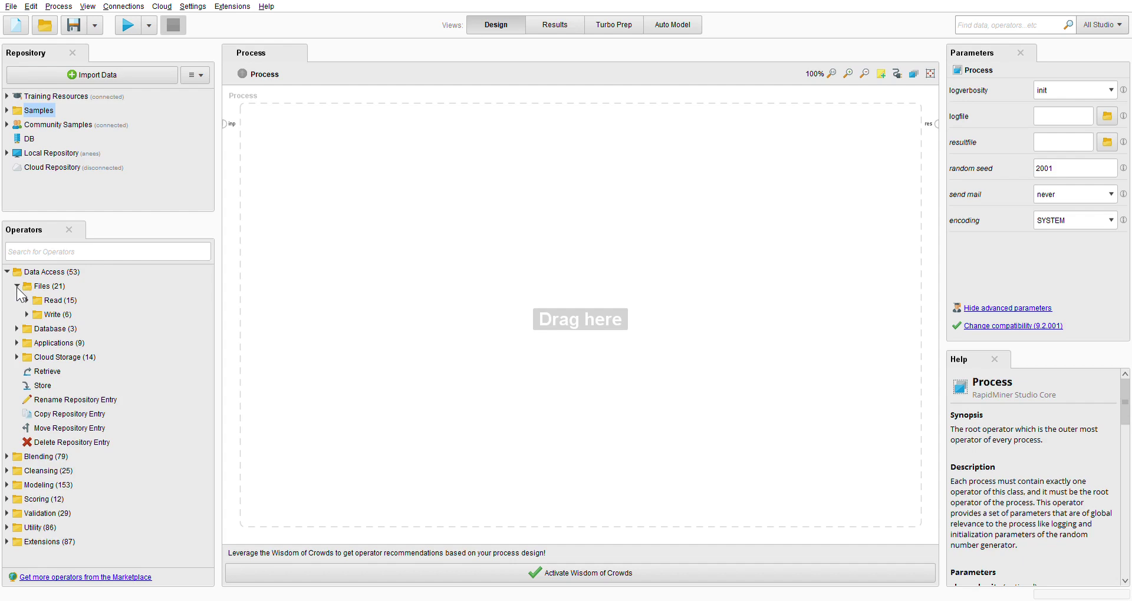
left_click(27, 300)
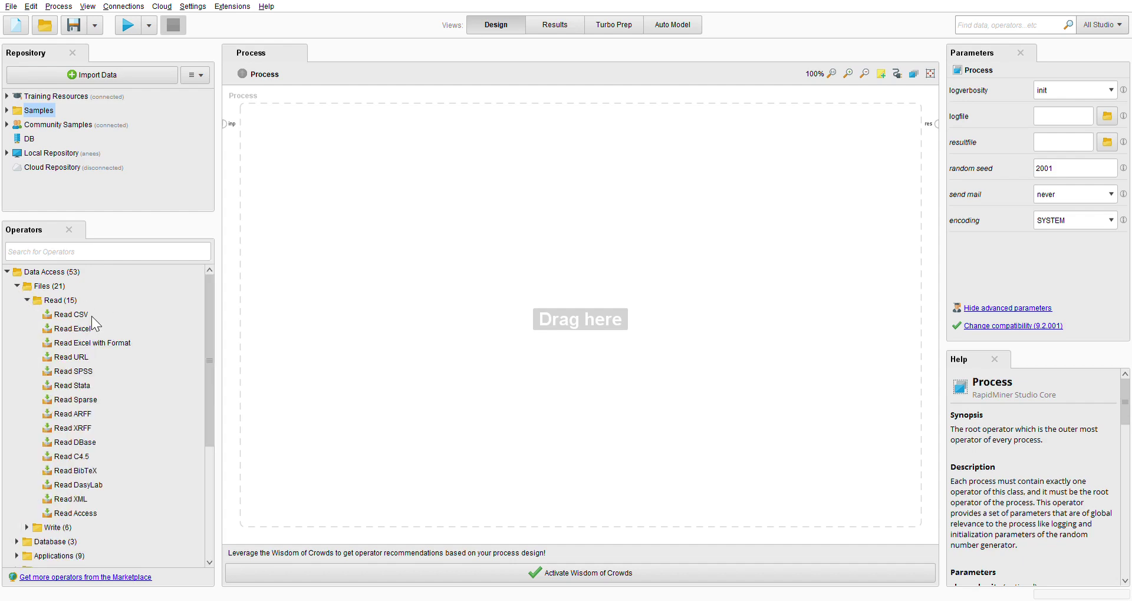
left_click(65, 334)
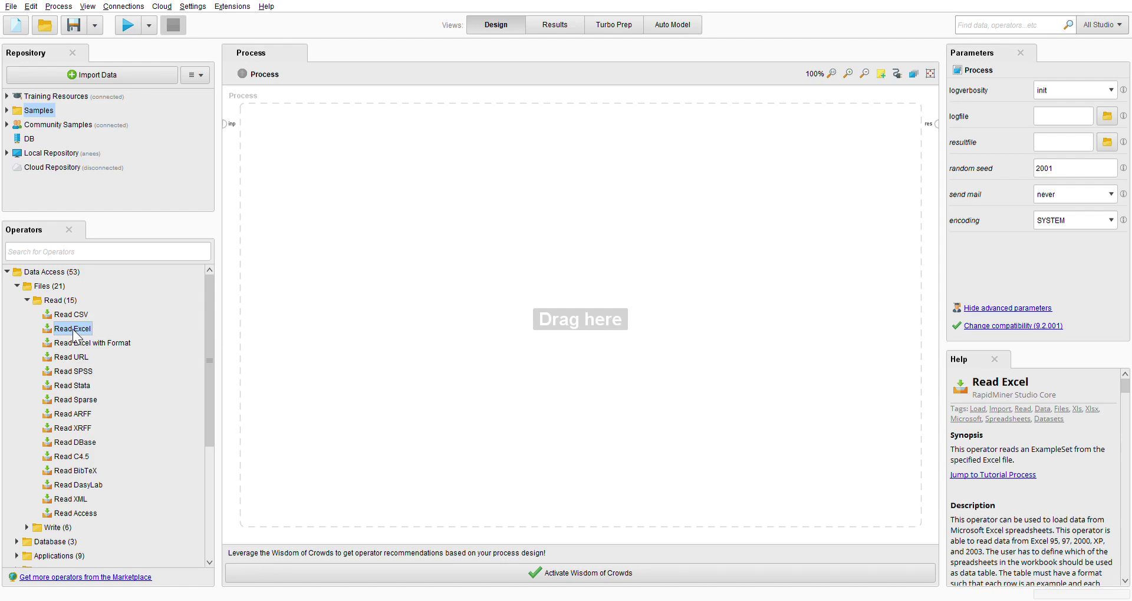
left_click_drag(74, 334, 342, 154)
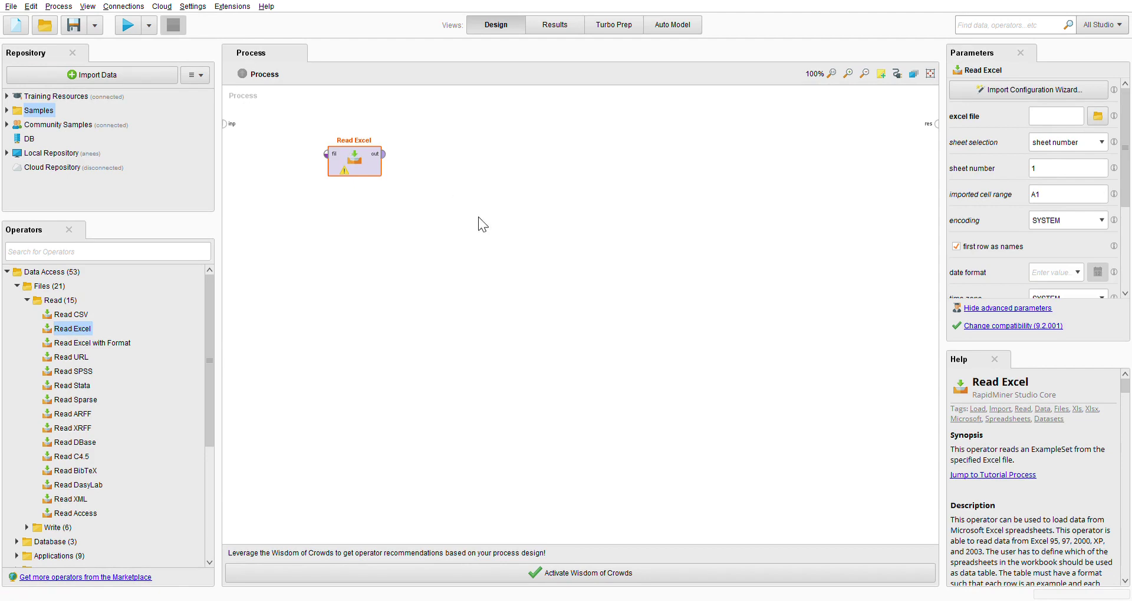
Step: Connect the process input to Read Excel's file port and its output port to the process result
left_click(344, 160)
left_click(234, 125)
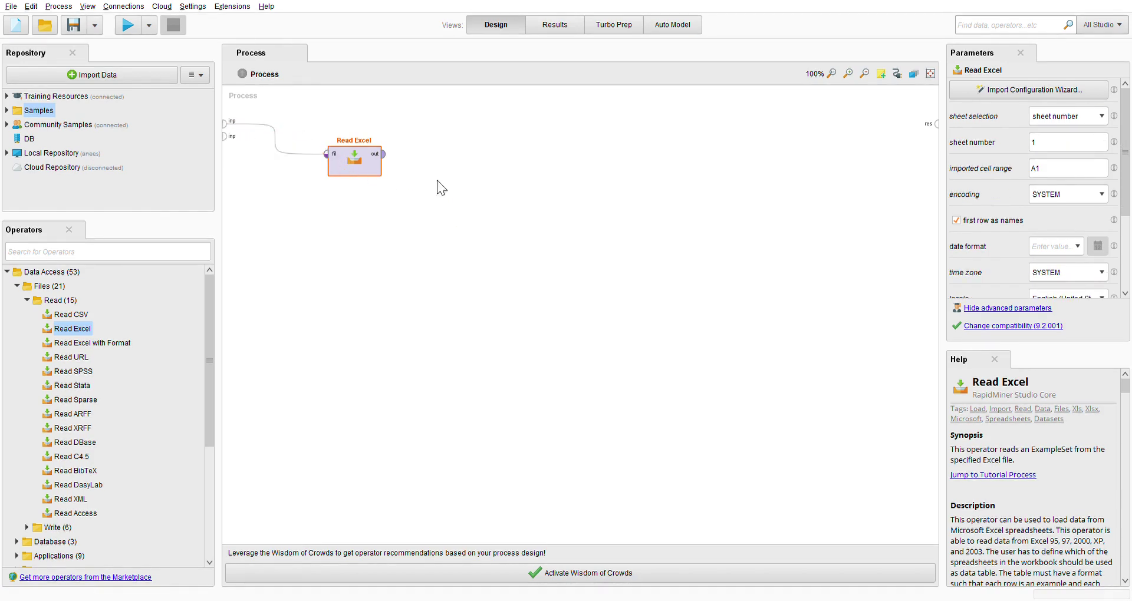
left_click(384, 154)
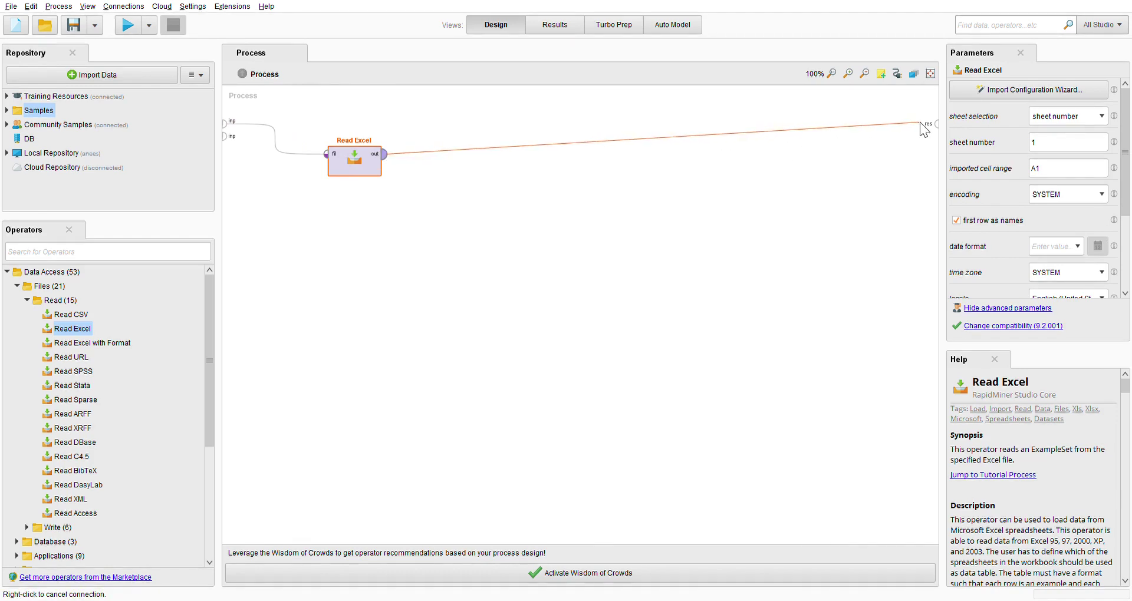
left_click(937, 123)
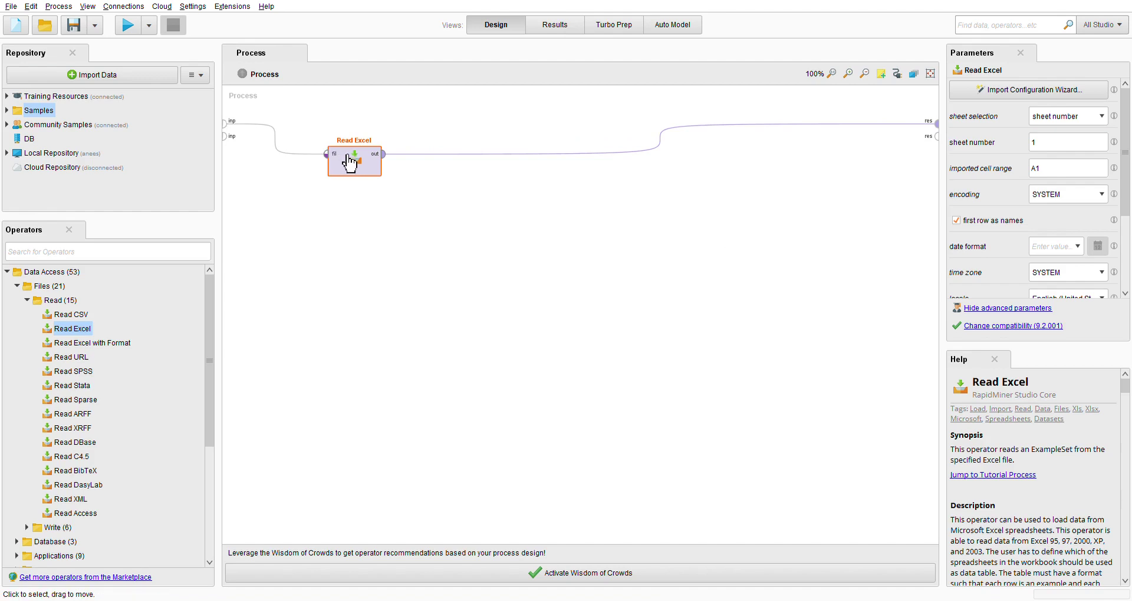
Step: Move the Read Excel operator lower on the canvas and delete it from the process
left_click_drag(353, 161, 323, 267)
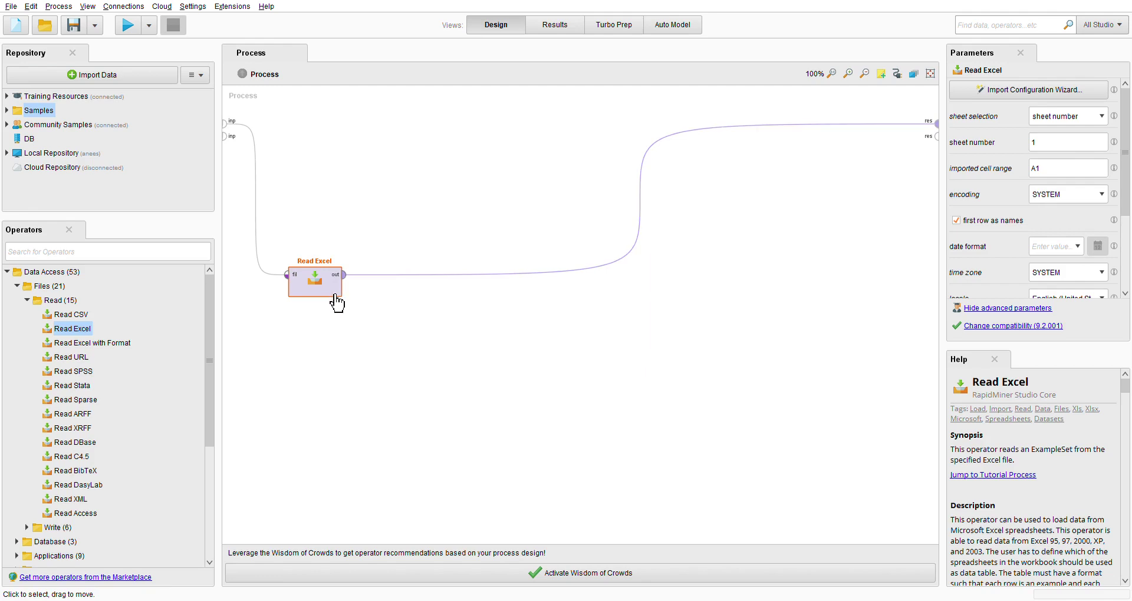
key("Delete")
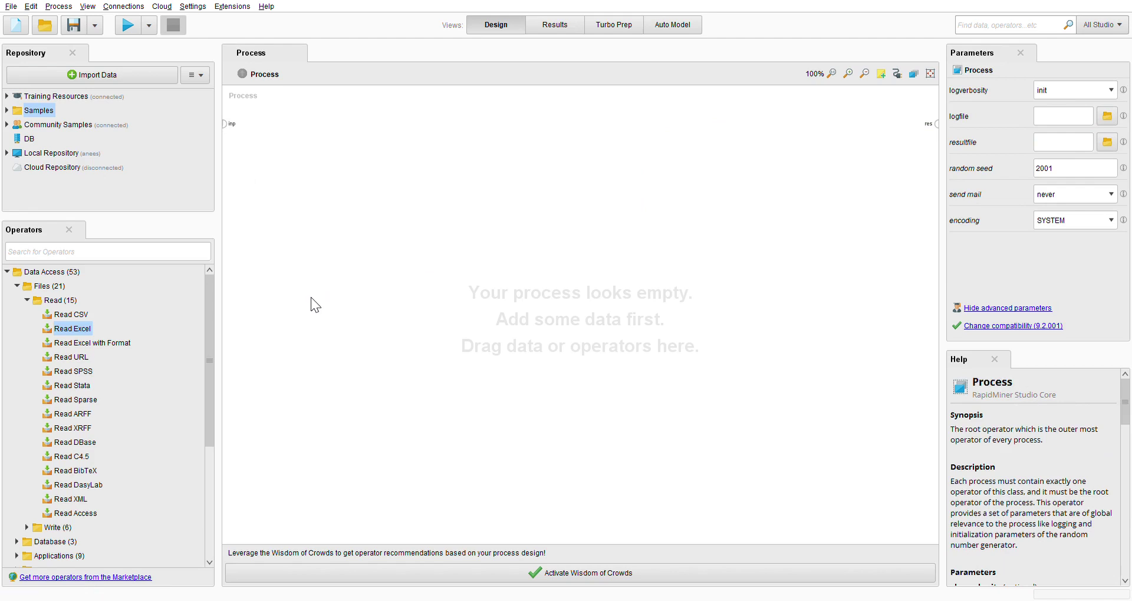
left_click_drag(72, 328, 79, 299)
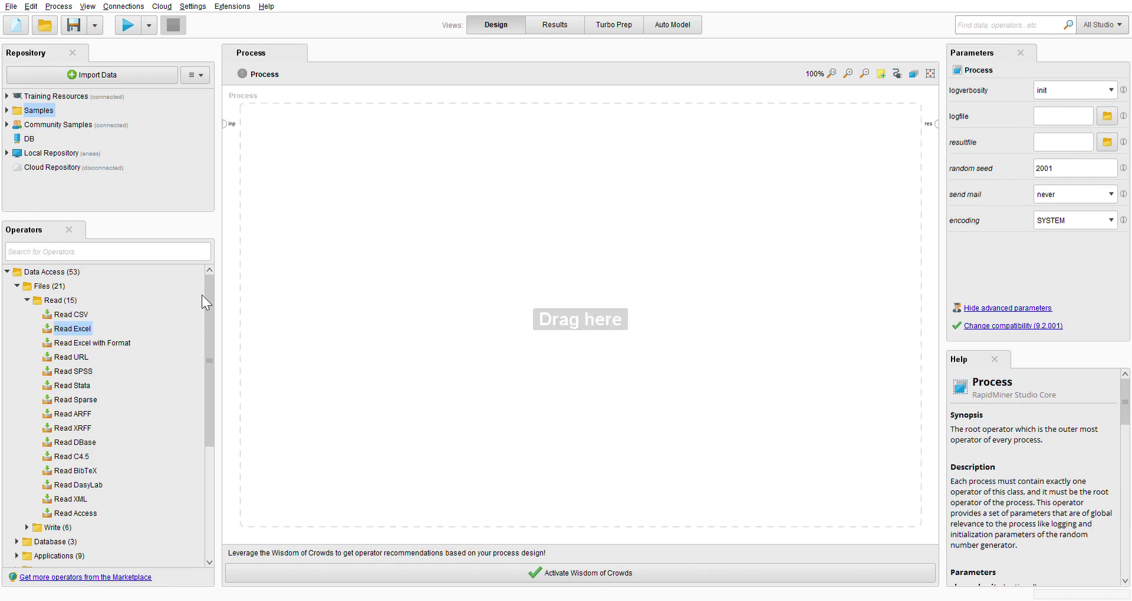
left_click_drag(202, 296, 207, 296)
left_click_drag(88, 328, 222, 418)
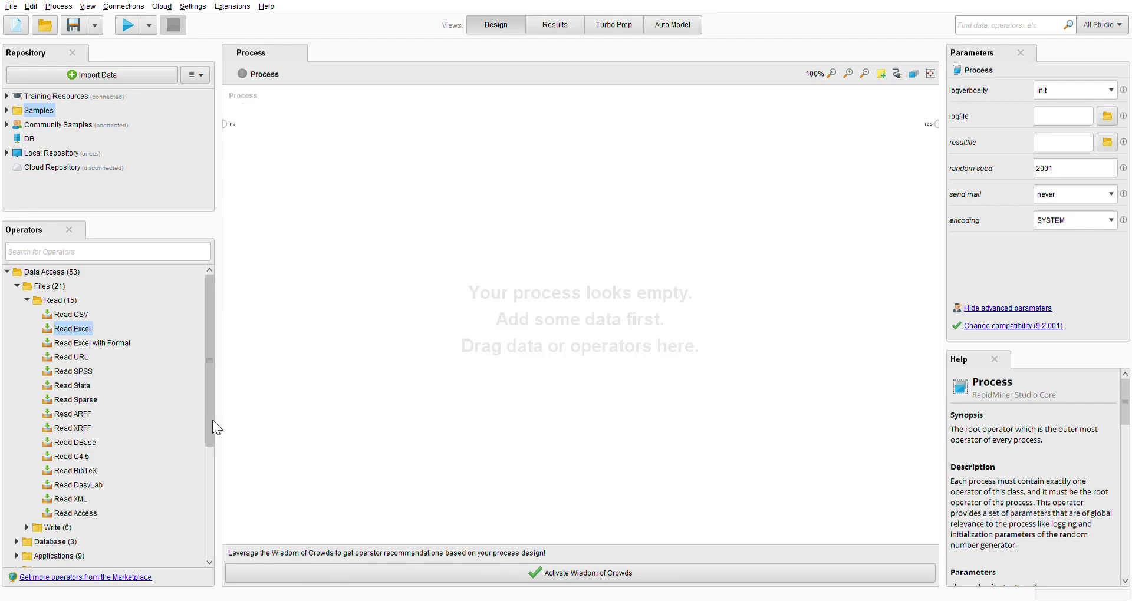
left_click_drag(83, 328, 32, 312)
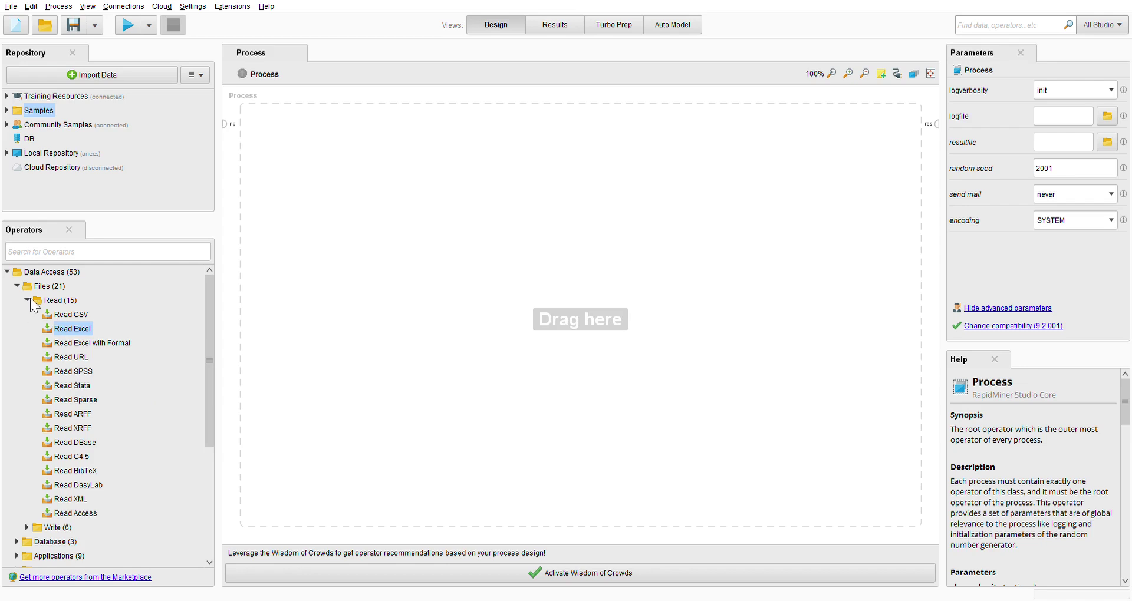
Step: Collapse the Data Access operators and add the Naive Bayes operator from the Bayesian predictive models to the middle of the process canvas
left_click(27, 299)
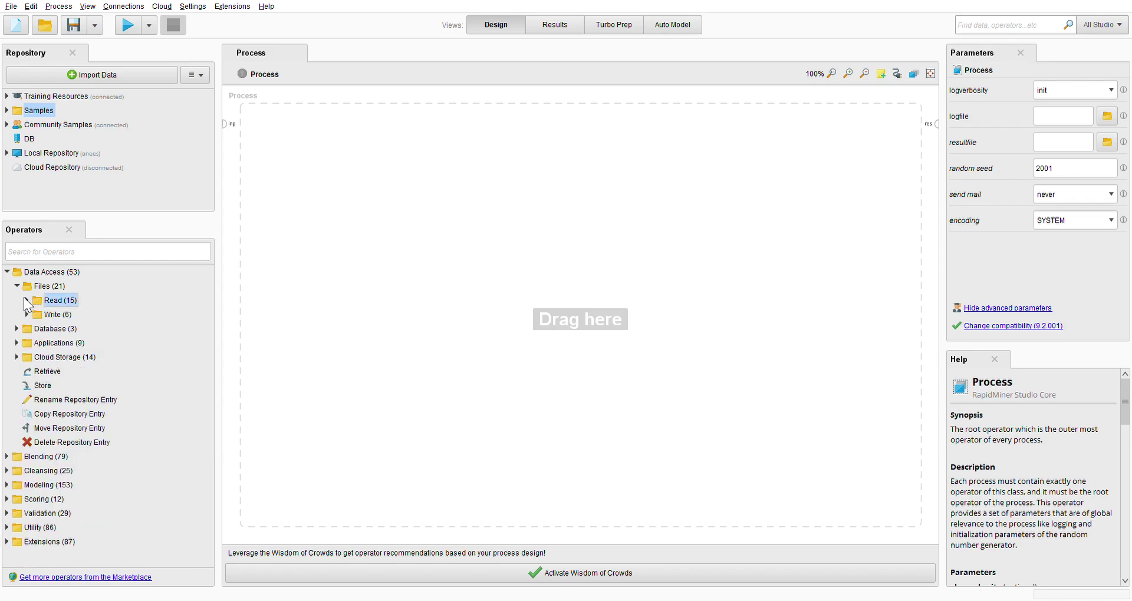
left_click(17, 287)
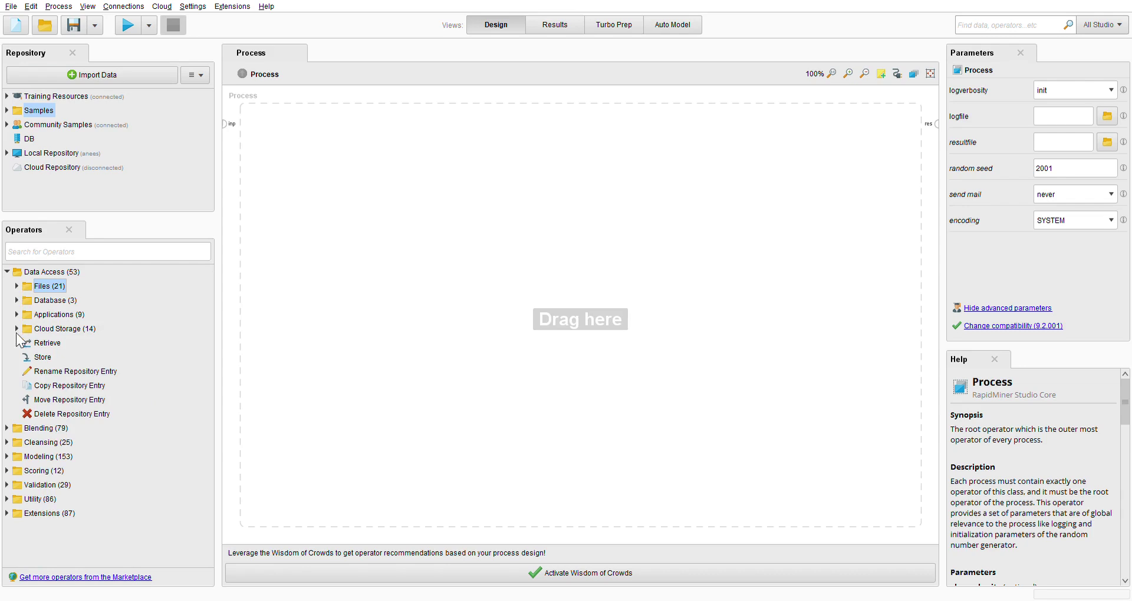
left_click(7, 272)
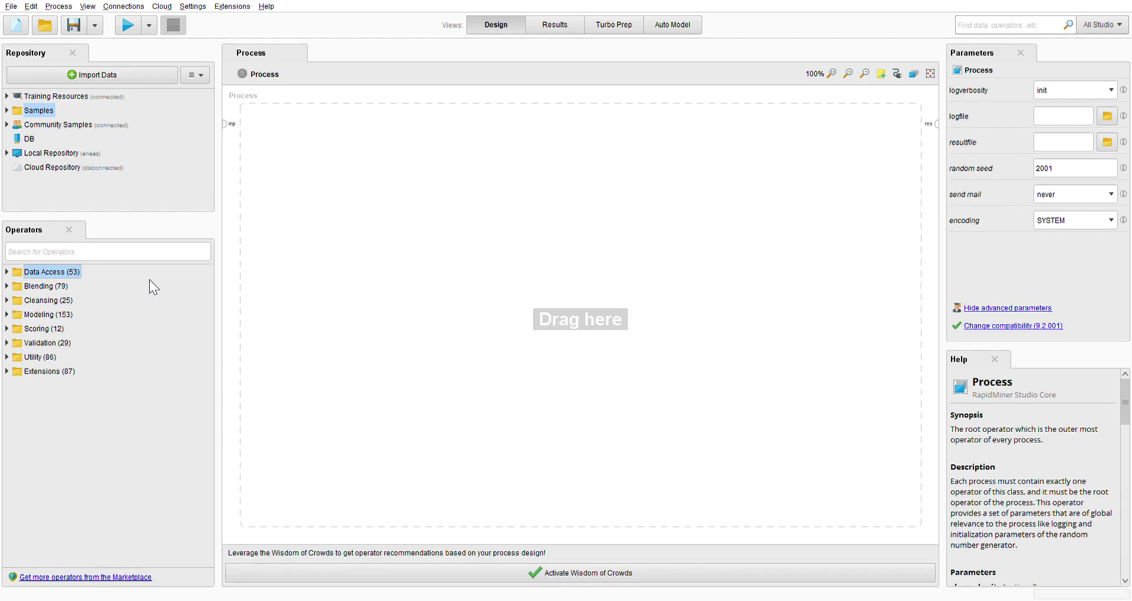
left_click(6, 314)
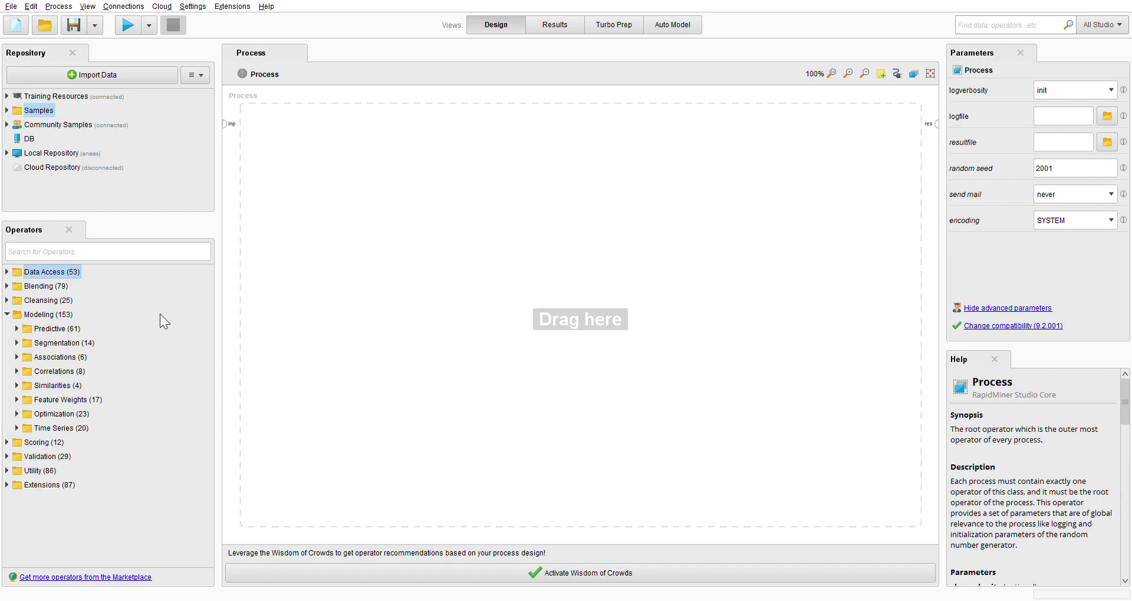
left_click(17, 329)
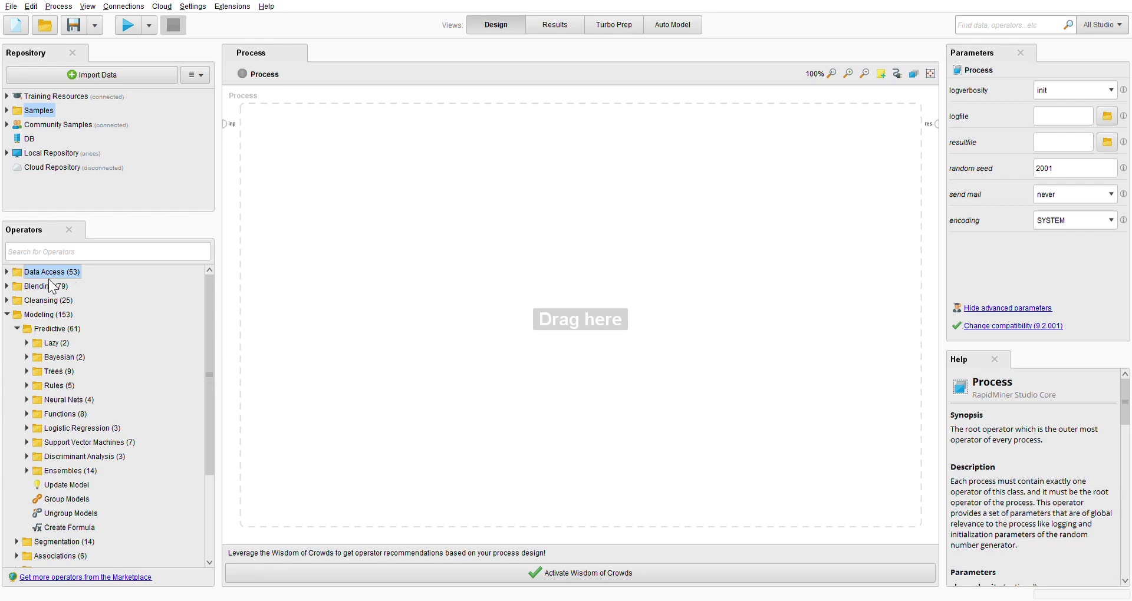
left_click(24, 358)
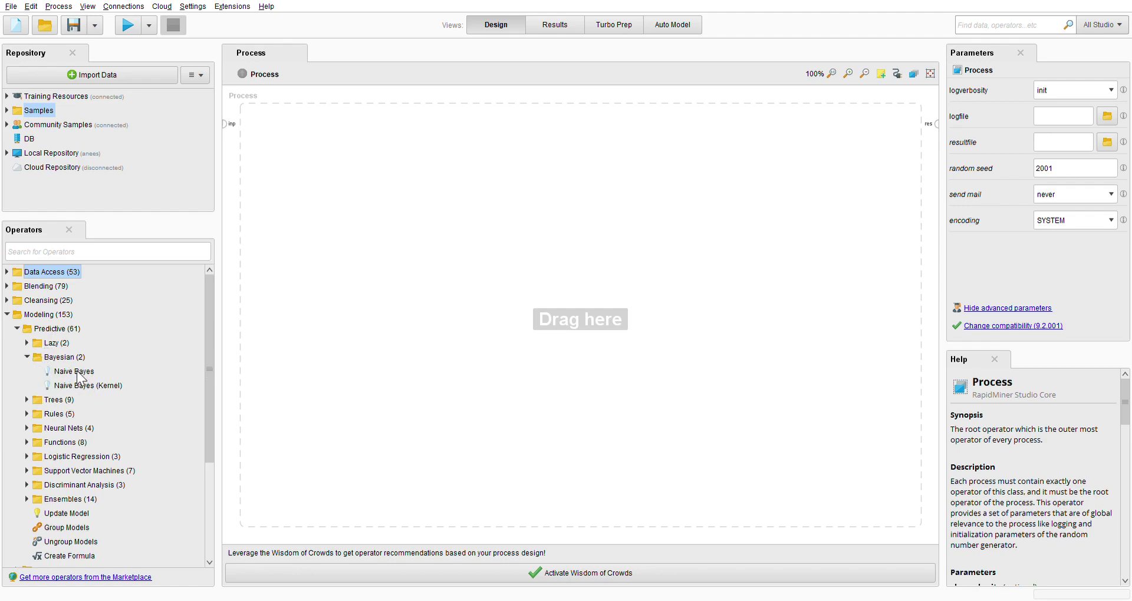
left_click_drag(78, 376, 484, 223)
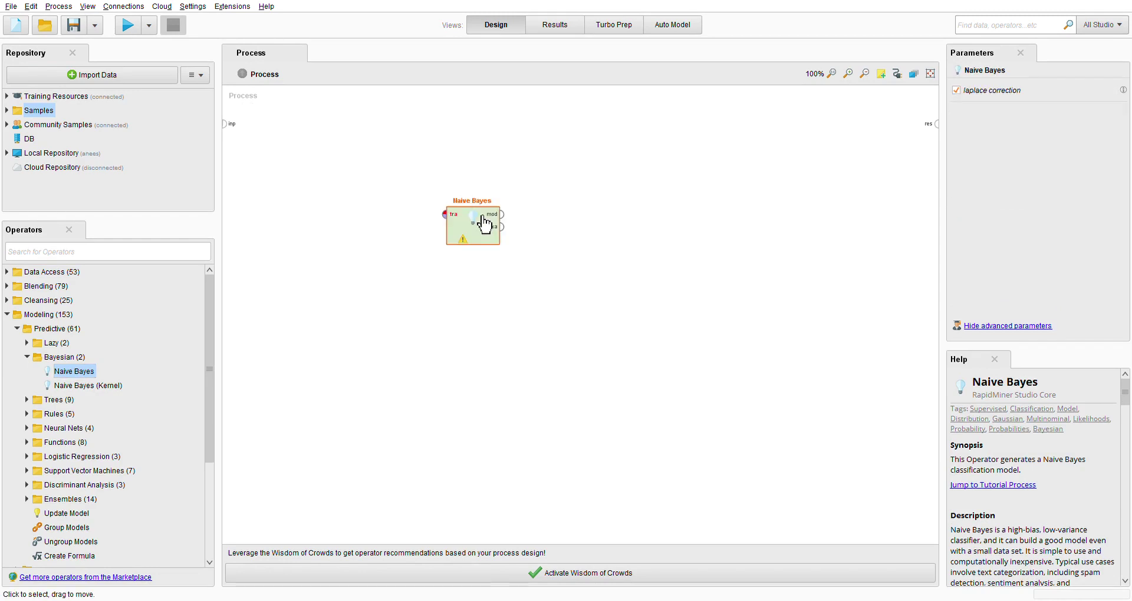
Step: Add the Read Excel operator from the Data Access file readers to the canvas, just before Naive Bayes
left_click(7, 272)
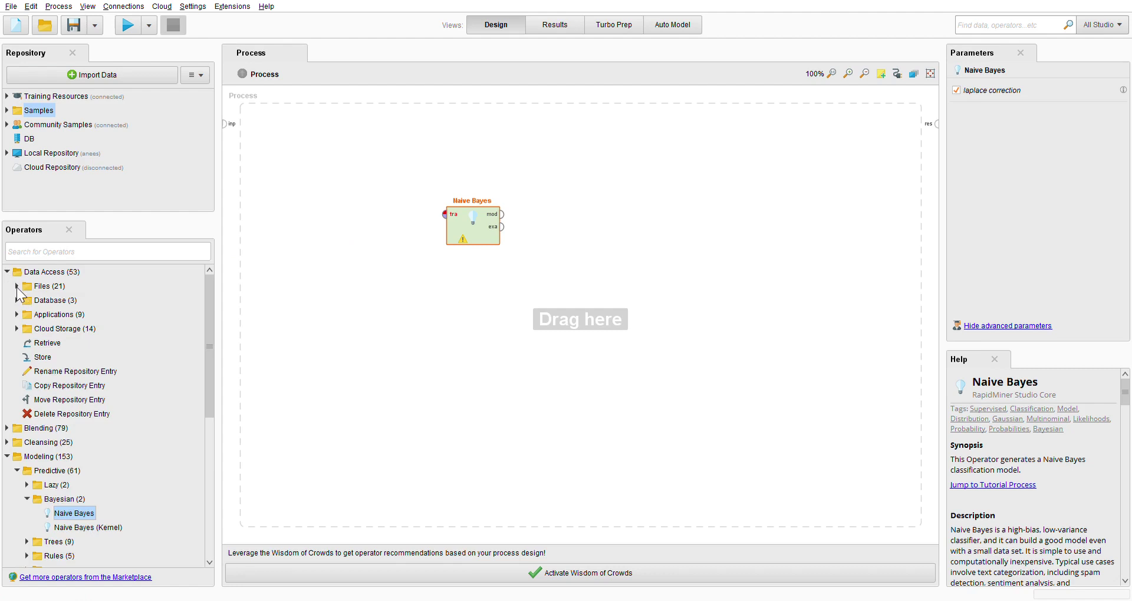
left_click(16, 286)
left_click(27, 300)
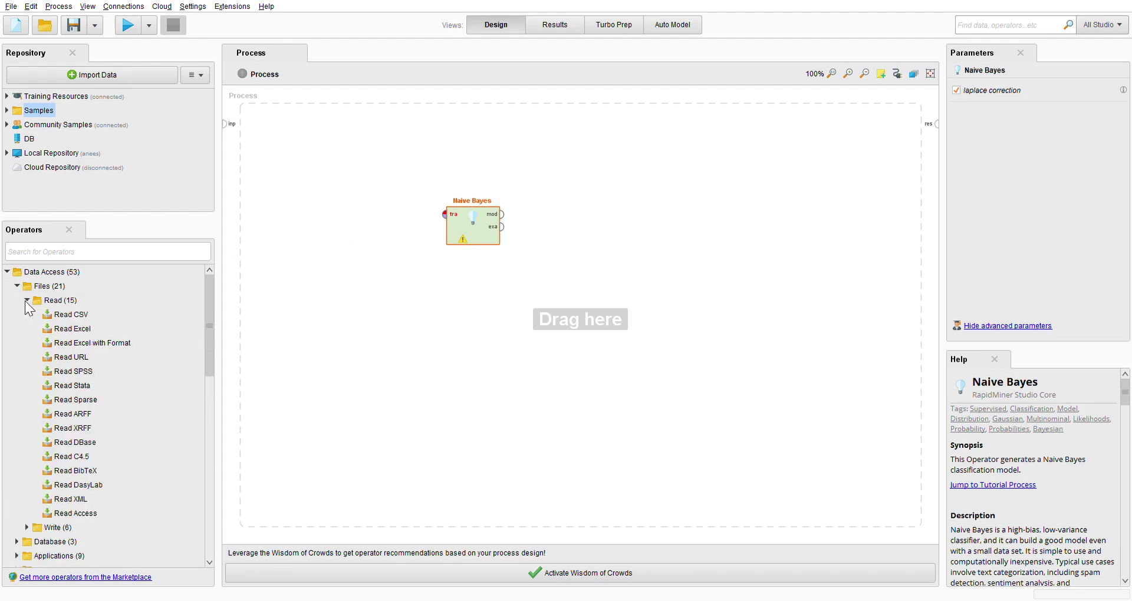
left_click_drag(71, 336, 364, 223)
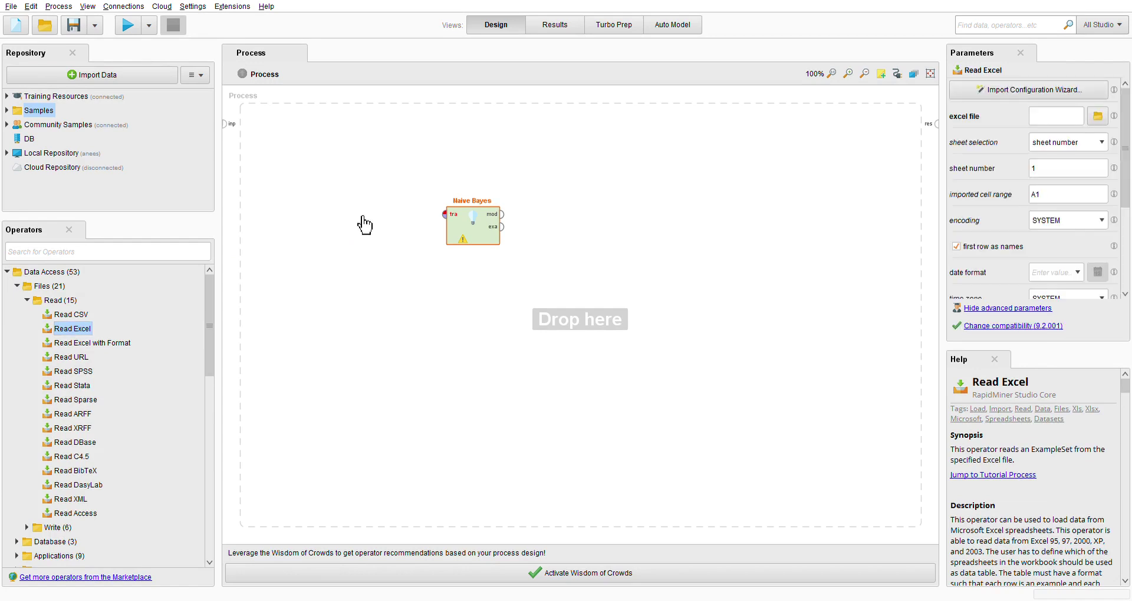
Step: Connect the process input to Read Excel's file port and its output port to Naive Bayes' training port
left_click(228, 125)
left_click(328, 215)
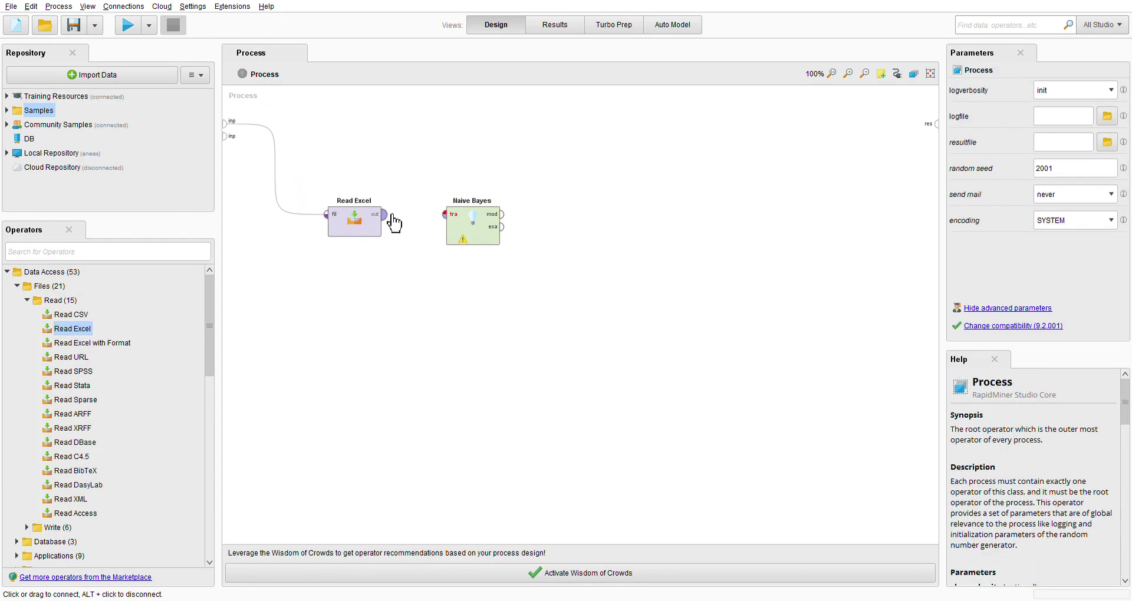
left_click_drag(385, 215, 450, 216)
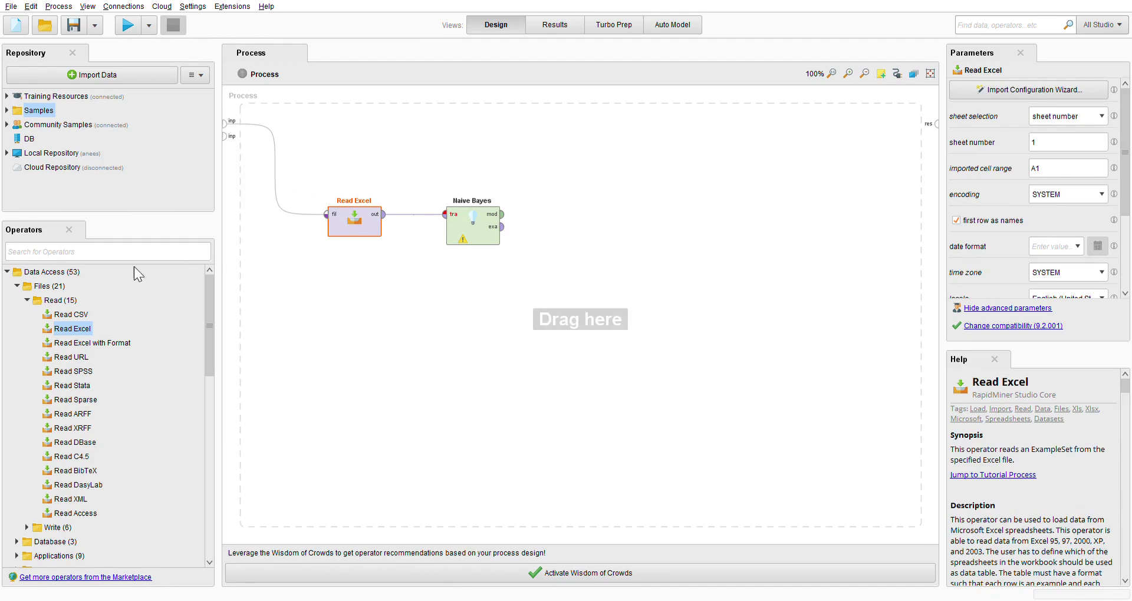
Step: Collapse the Read operators and delete the Read Excel and Naive Bayes operators together from the process
left_click(27, 300)
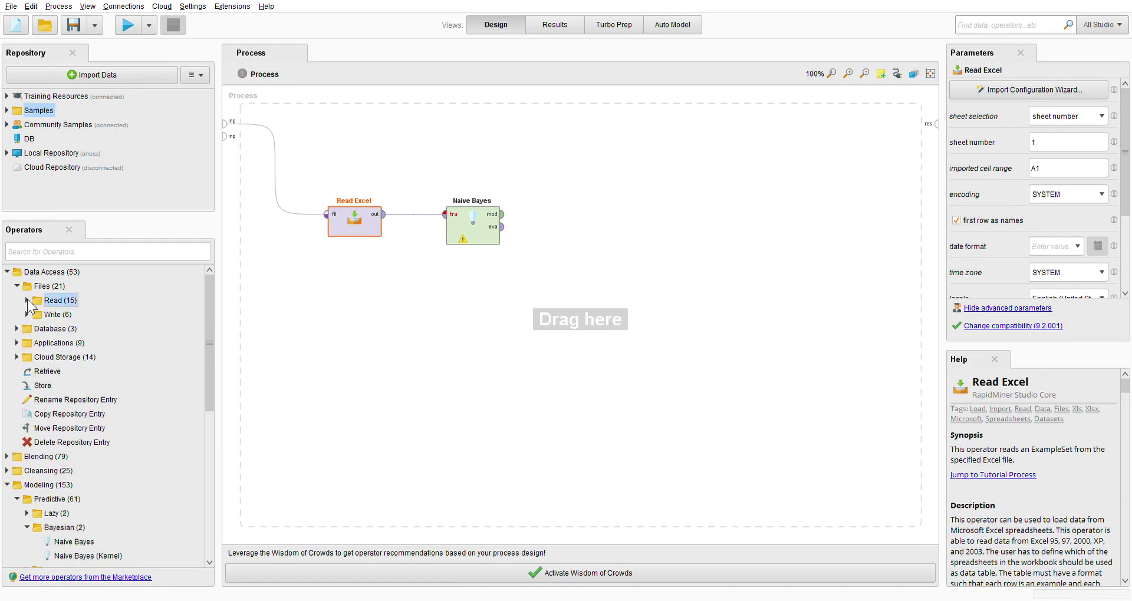
left_click_drag(591, 263, 302, 167)
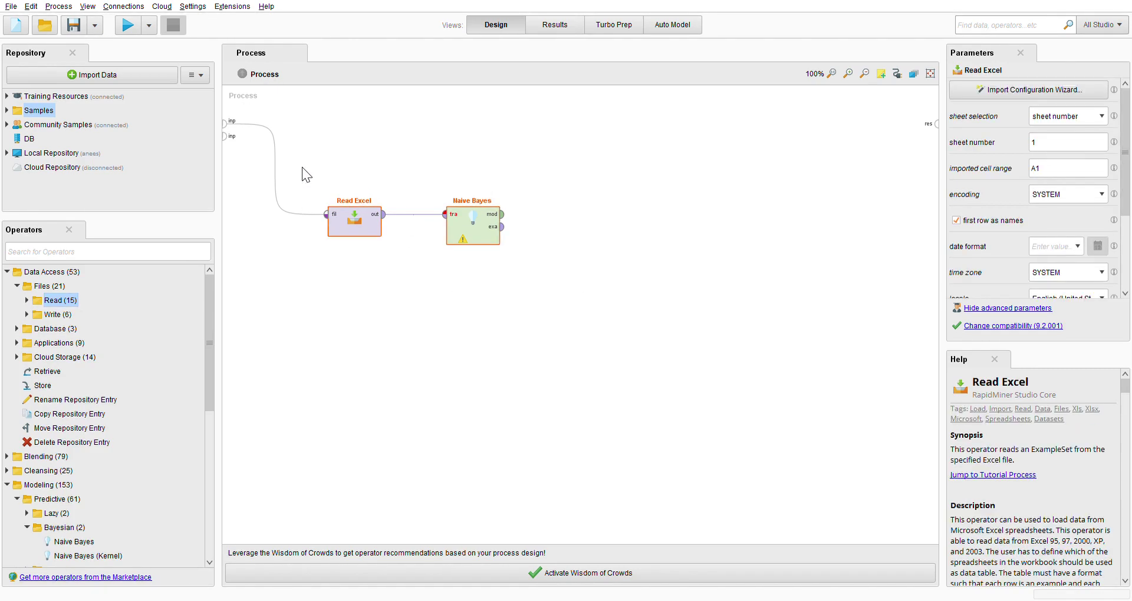
left_click(560, 273)
left_click_drag(570, 286, 300, 179)
key("Delete")
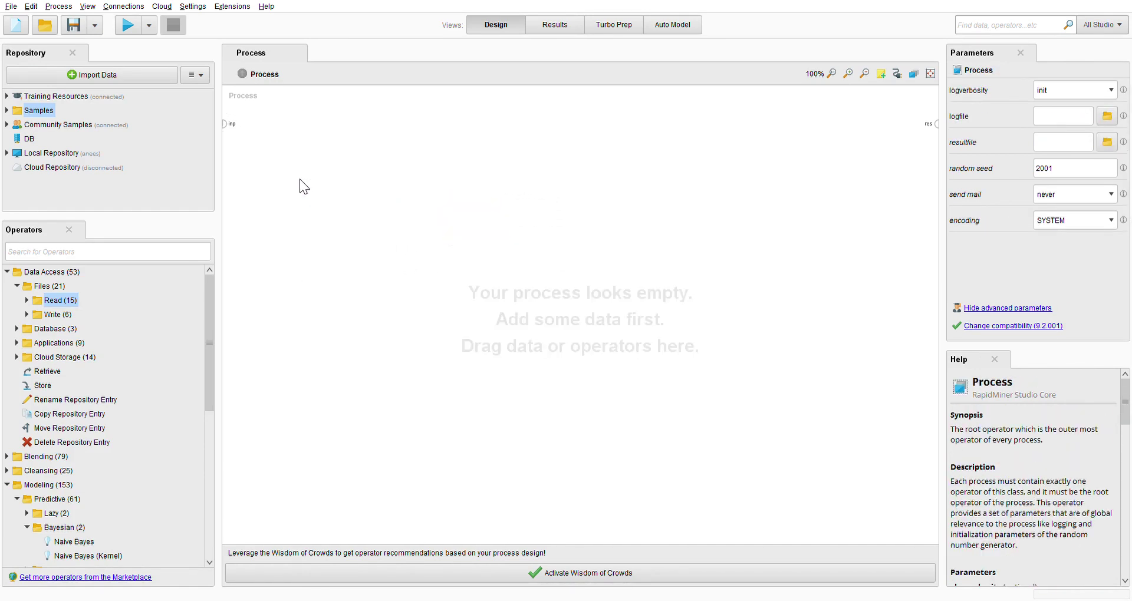
Step: Collapse the Files, Data Access and Modeling operator groups so only the top-level categories are listed
left_click(17, 286)
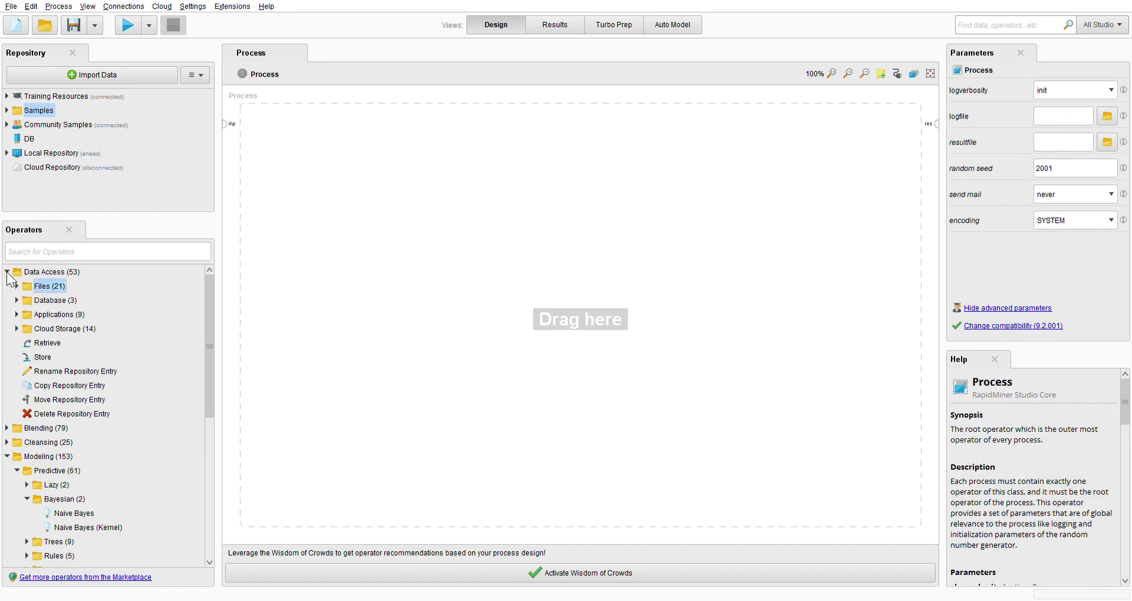
left_click(7, 273)
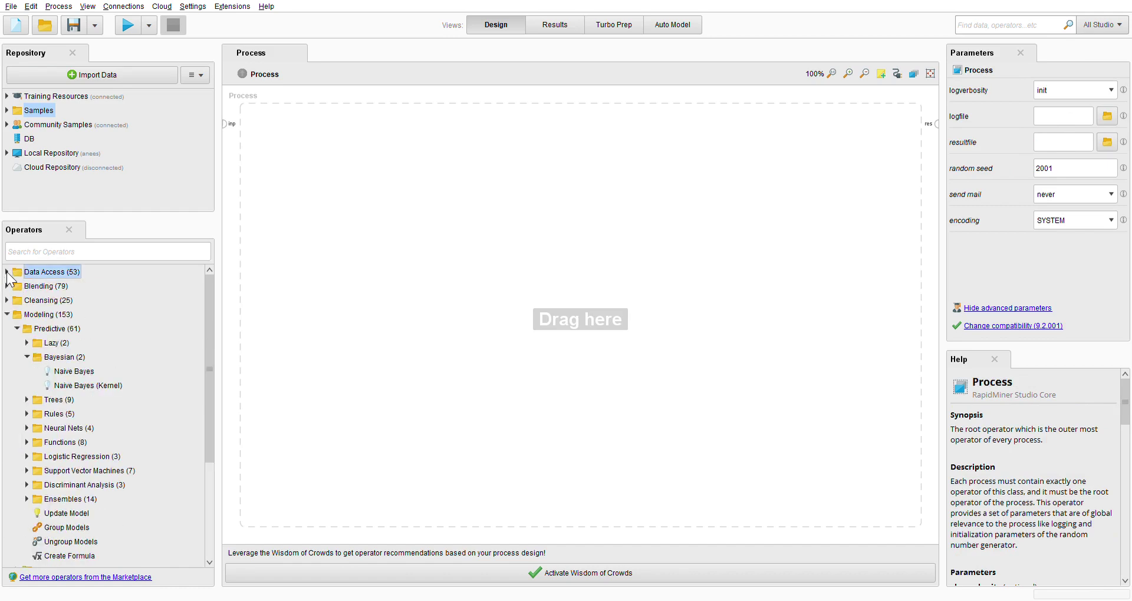
left_click(7, 314)
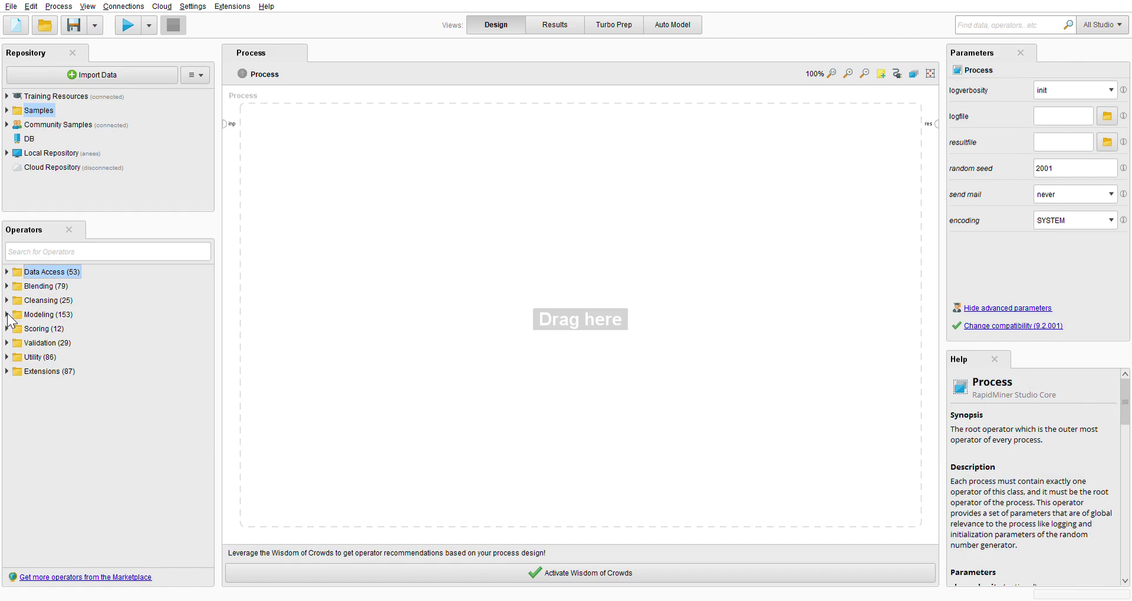
Step: Search the operators for "excel", look over the matching read and write operators, and clear the search
left_click(79, 259)
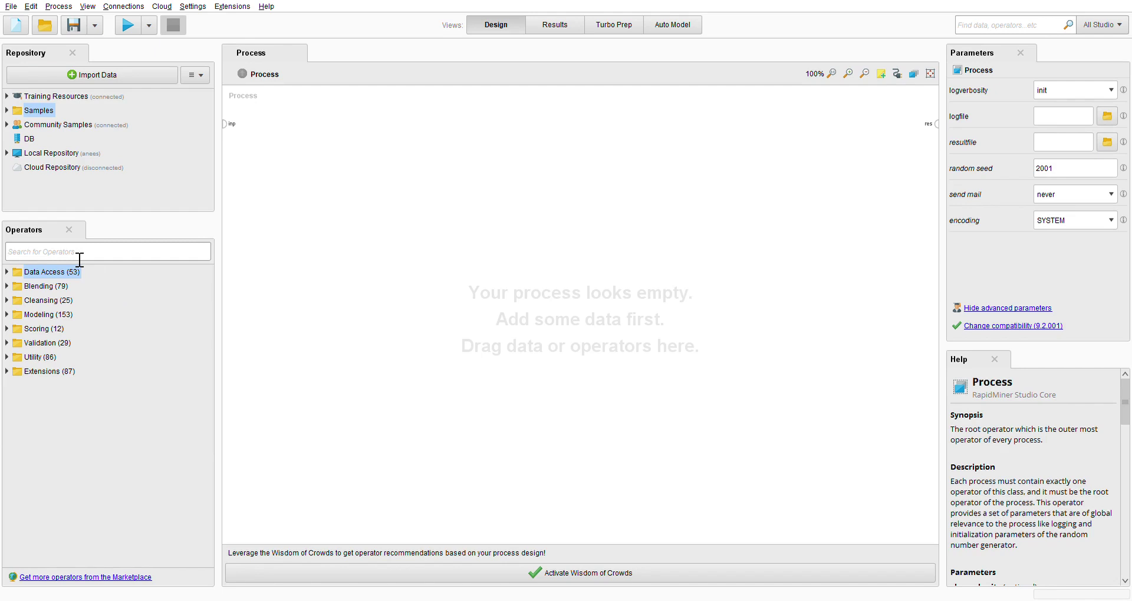
type("ex")
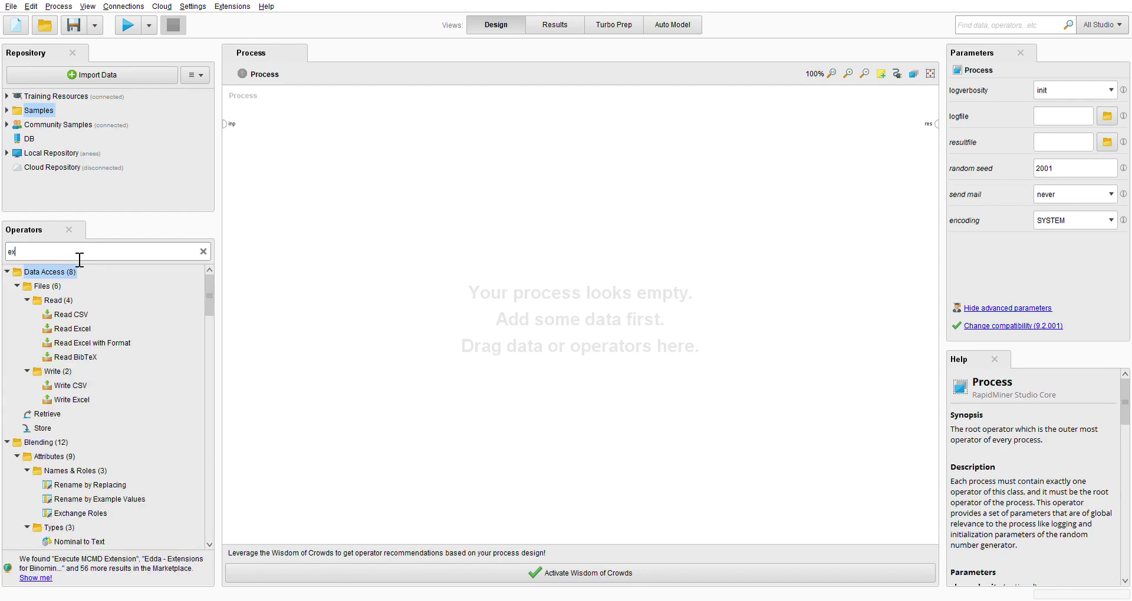
type("cel")
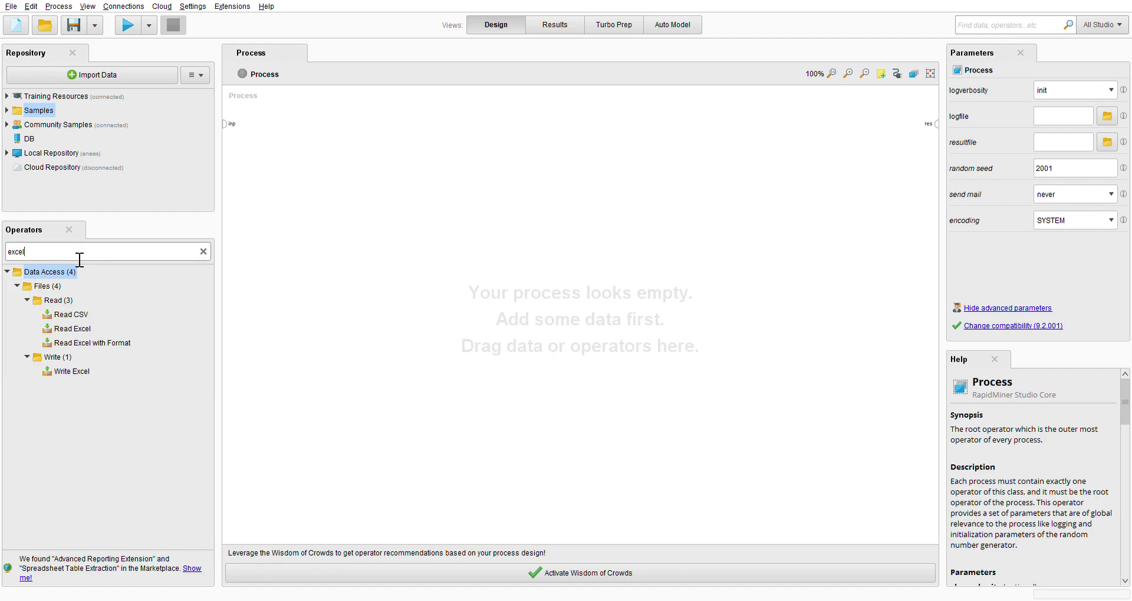
left_click_drag(75, 271, 83, 333)
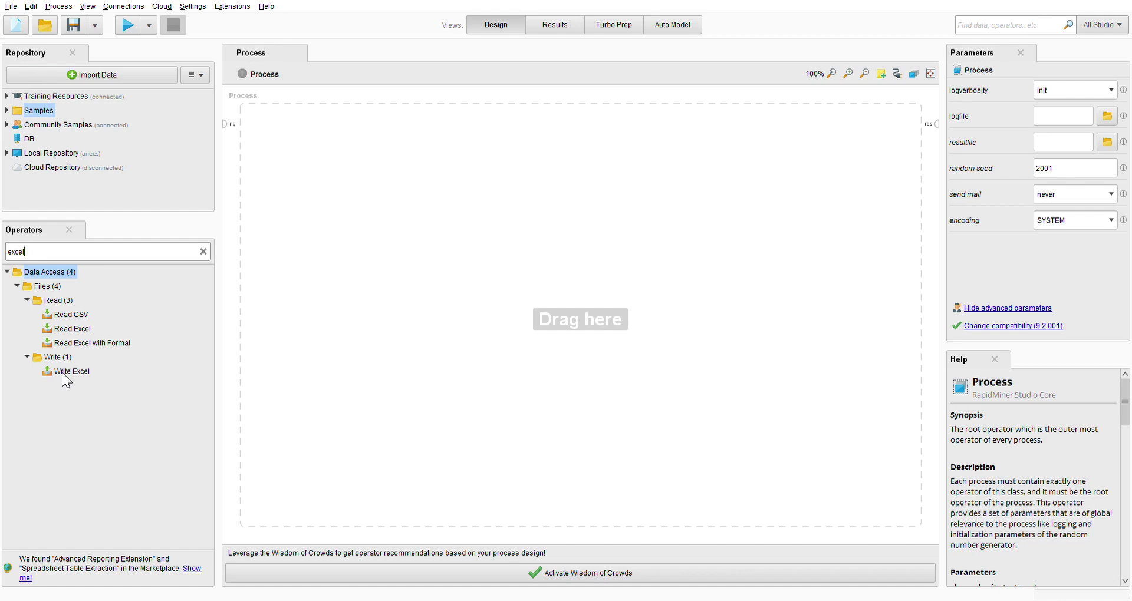
left_click_drag(193, 274, 197, 264)
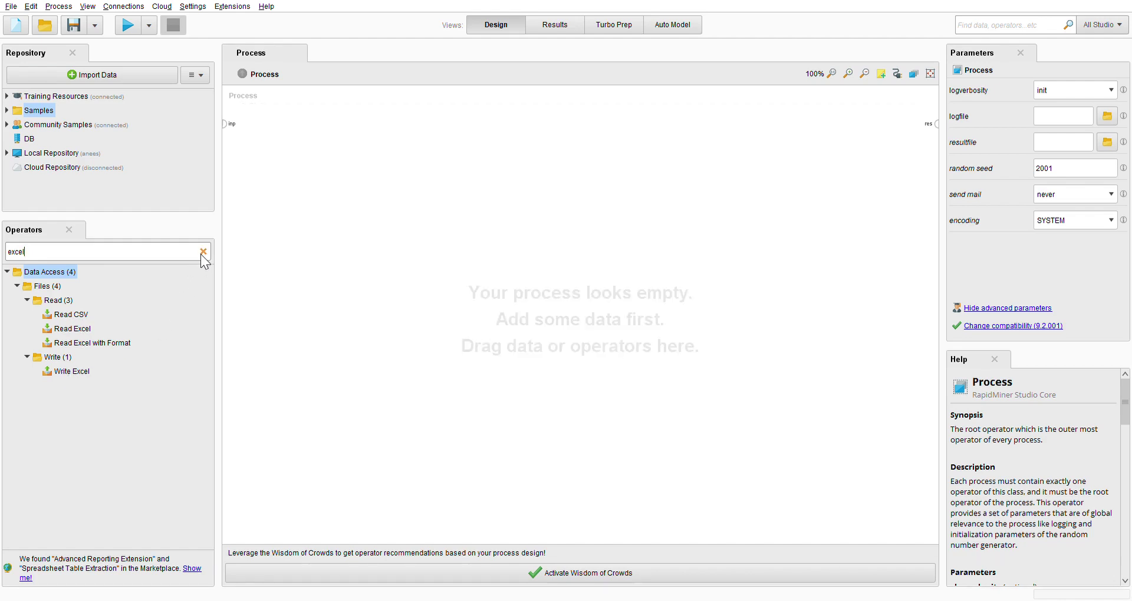
left_click(200, 253)
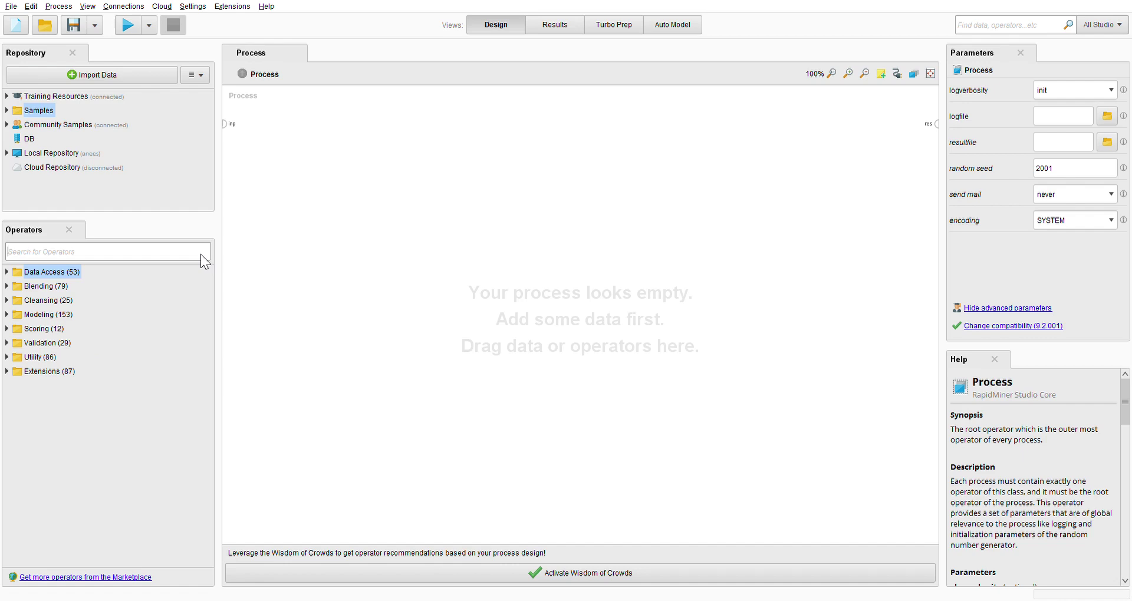
Step: Search the operators for "bays", look through the Bayesian modeling operators in the results, and clear the search
type("bays")
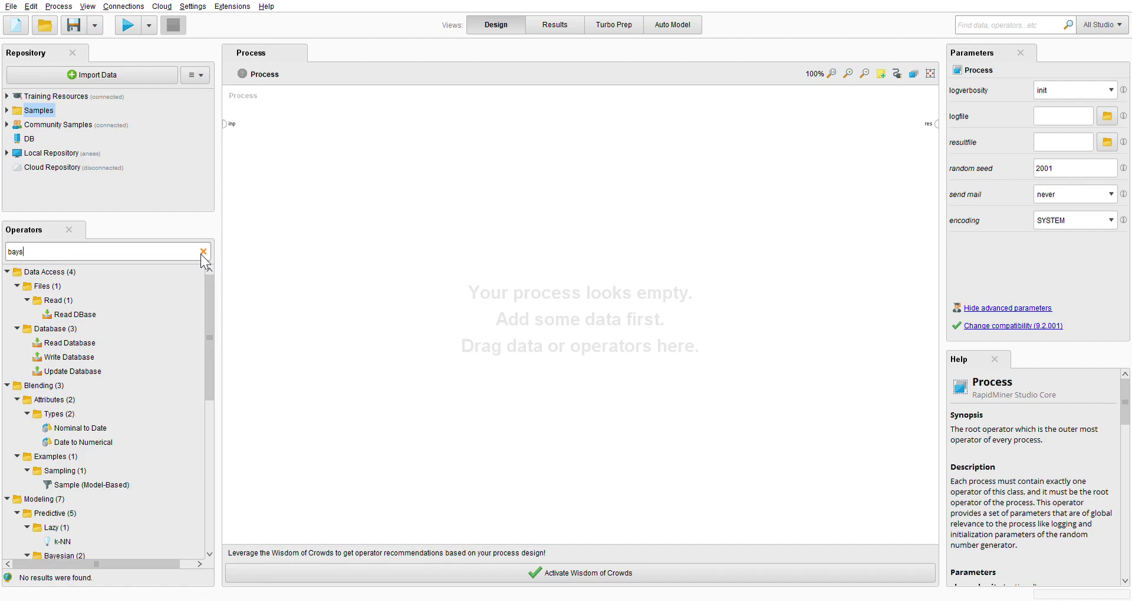
left_click_drag(201, 270, 209, 384)
left_click_drag(65, 321, 71, 460)
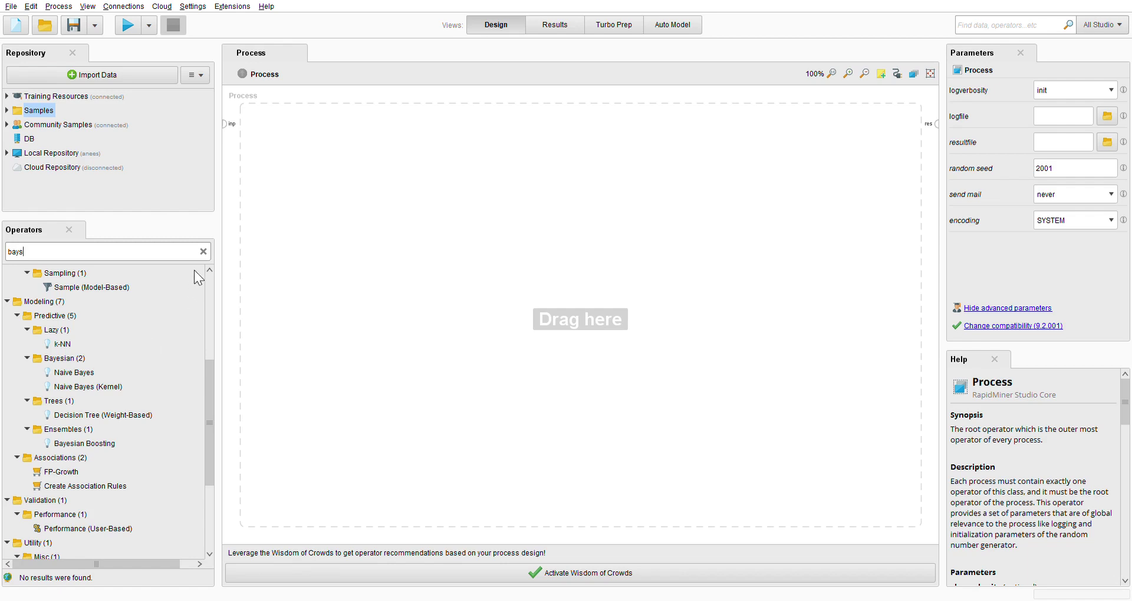
left_click(203, 252)
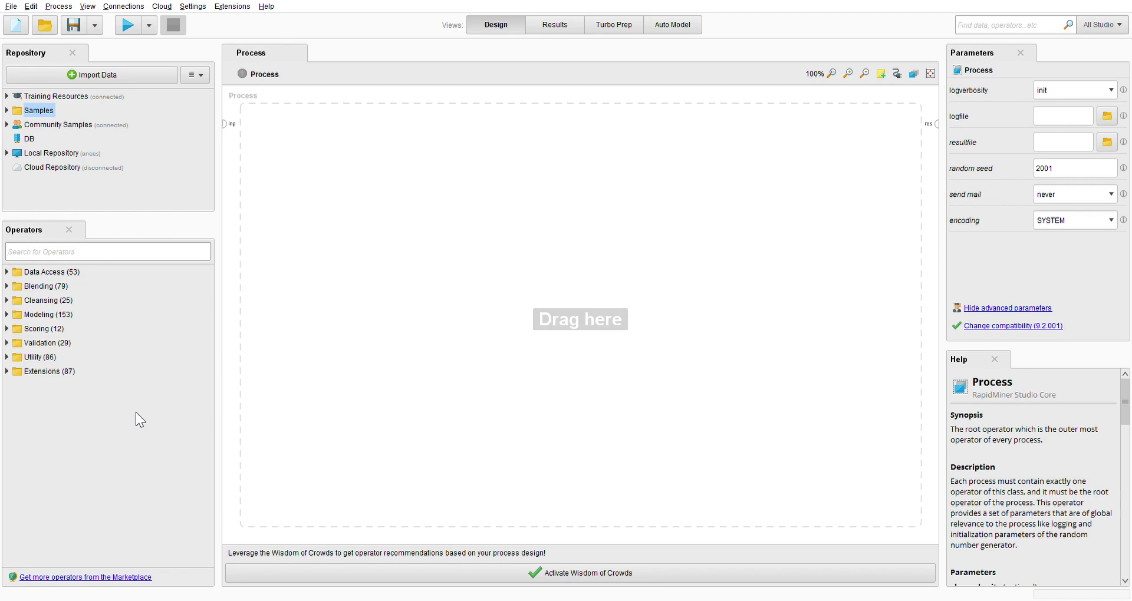
Step: Browse the Extensions operators down to AYLIEN's text processing group, and collapse the Extensions group again
left_click(7, 373)
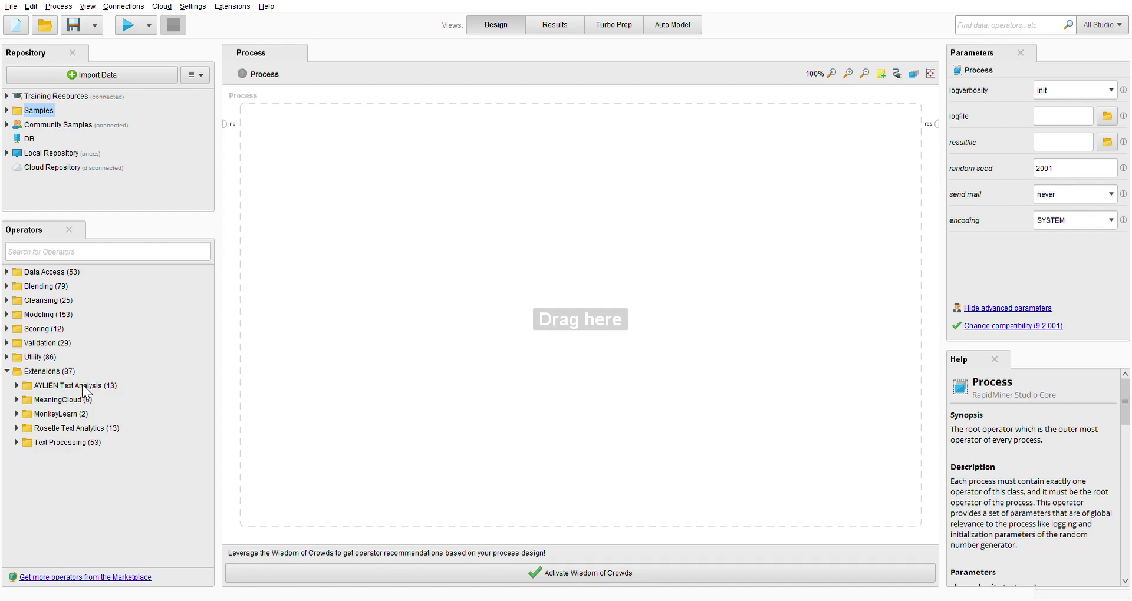
left_click(17, 386)
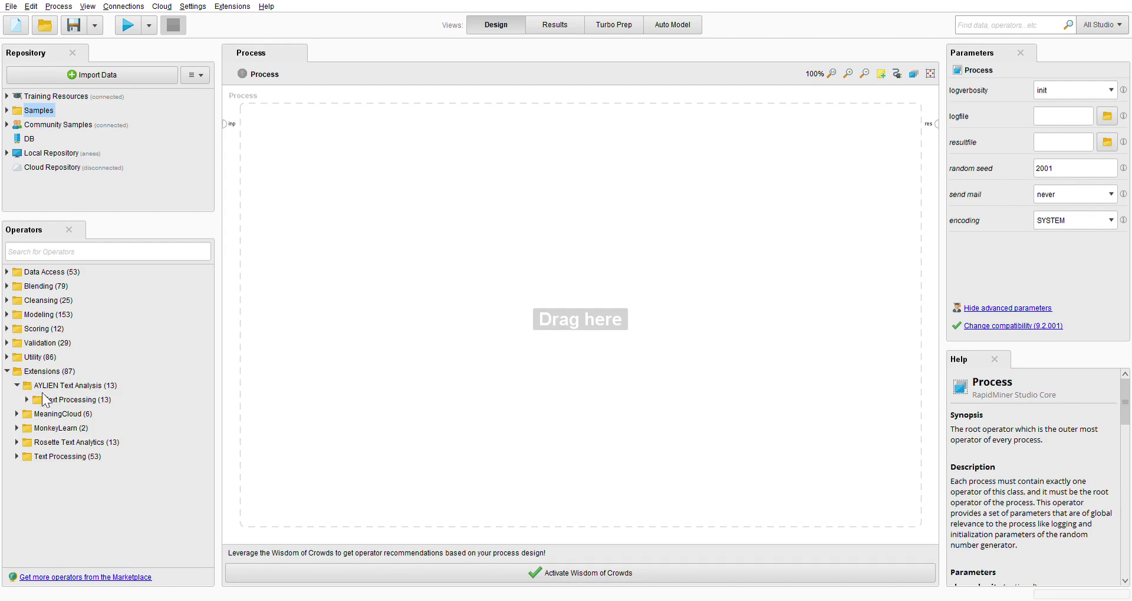
left_click(26, 400)
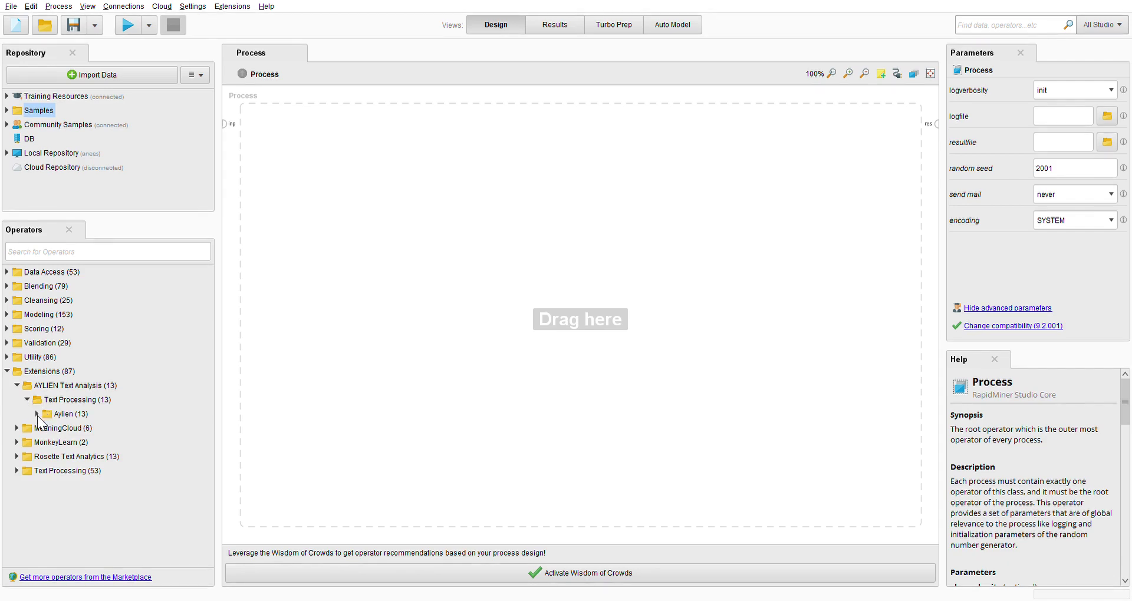
left_click(37, 414)
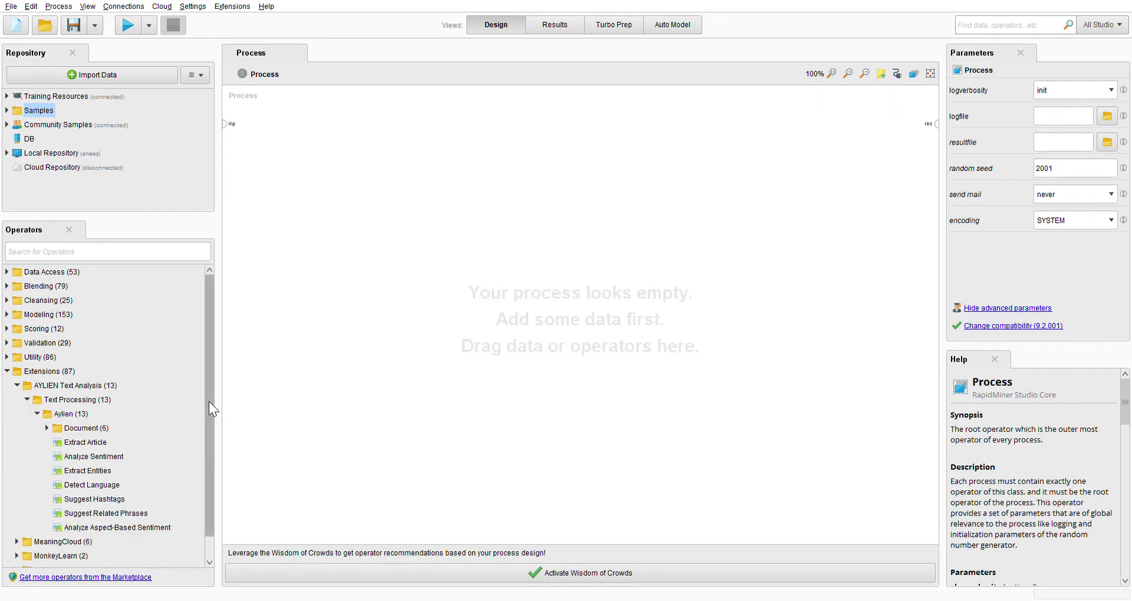
left_click_drag(209, 402, 208, 447)
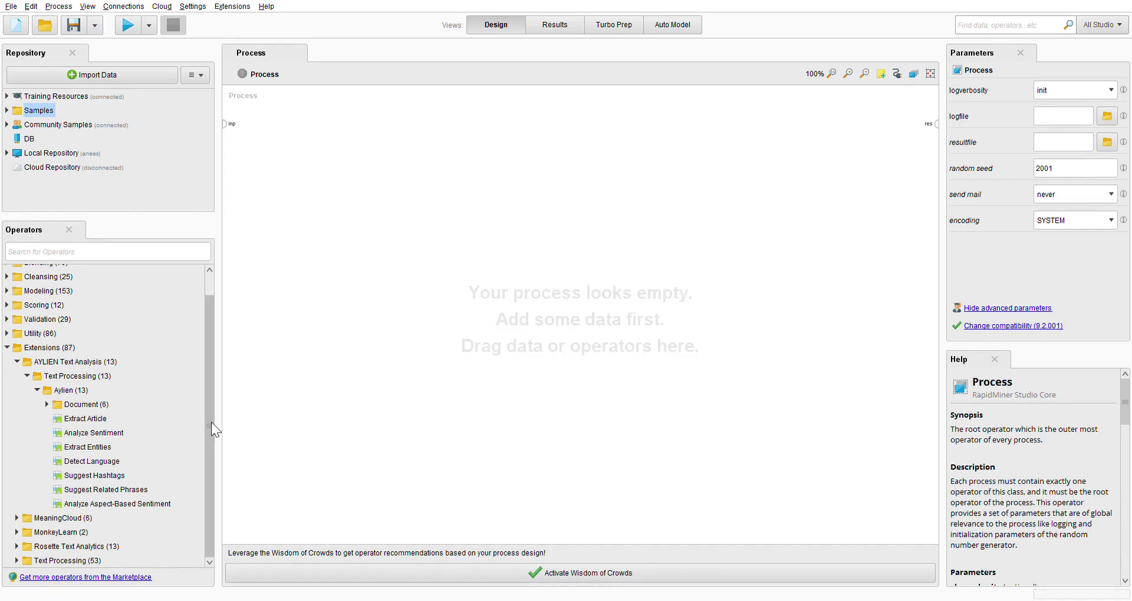
left_click_drag(211, 422, 207, 453)
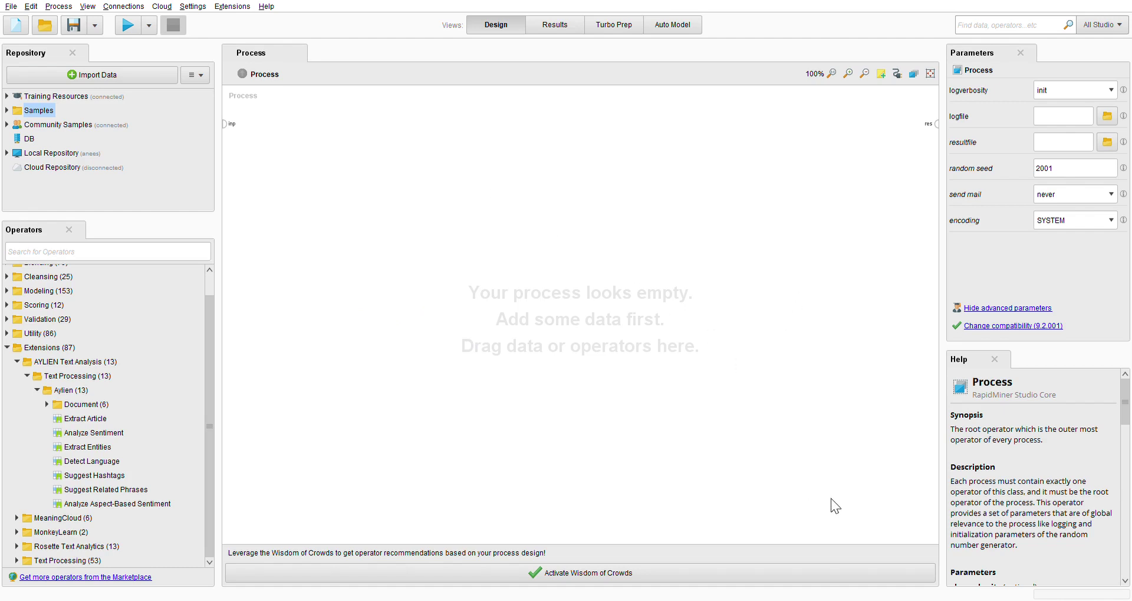
left_click(7, 348)
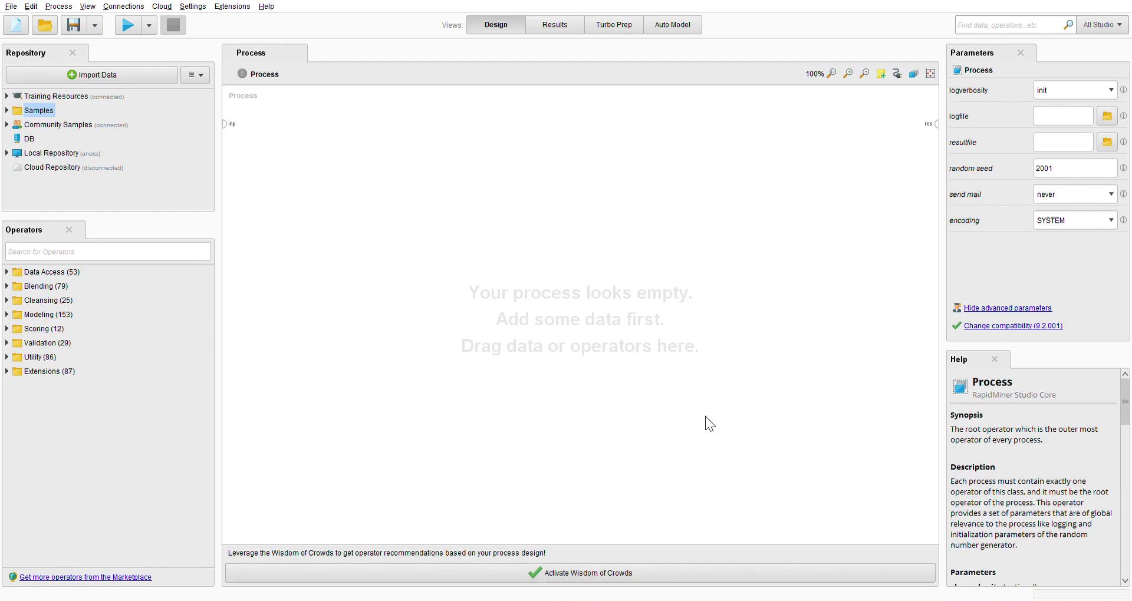
Step: Widen the parameters and help area, and add the Read Excel operator to the process by searching for "excel"
left_click_drag(953, 216, 834, 224)
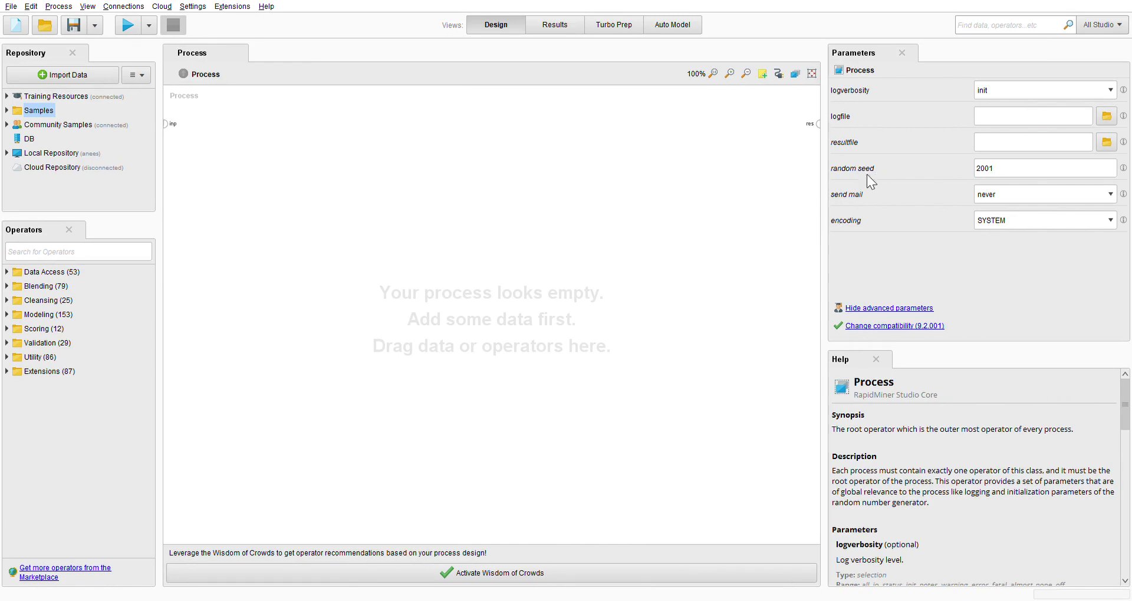
left_click(7, 272)
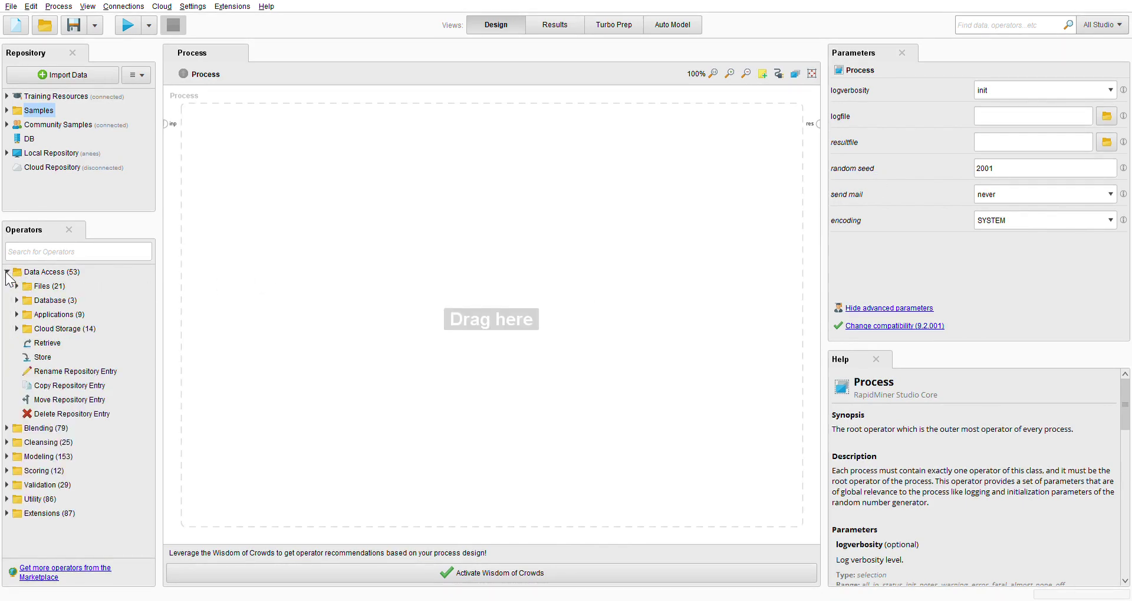
left_click(60, 257)
type("cel")
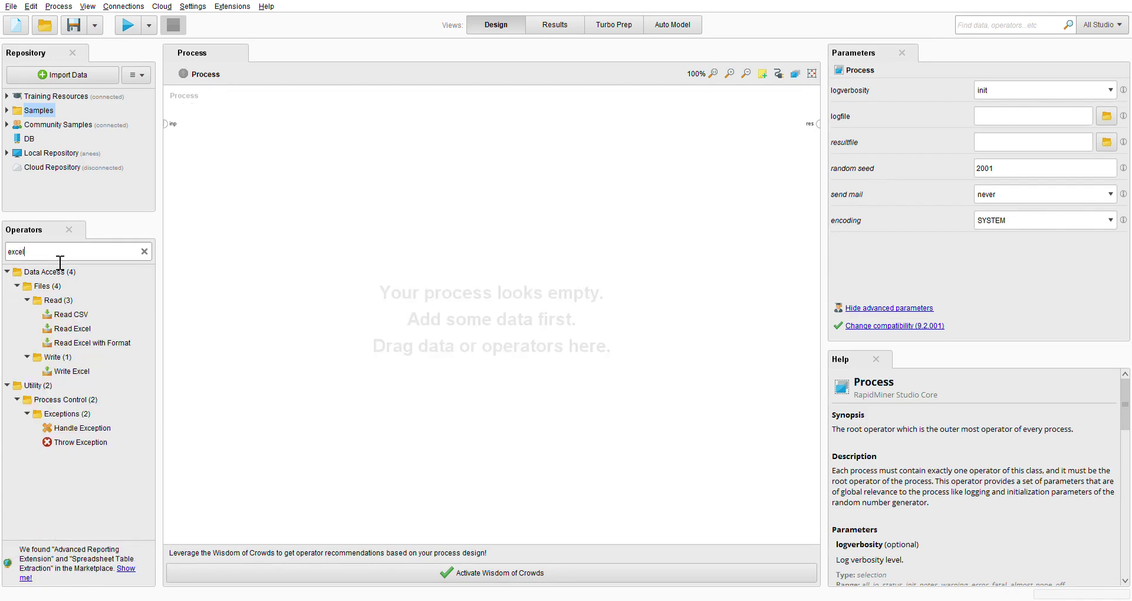
left_click_drag(65, 272, 299, 215)
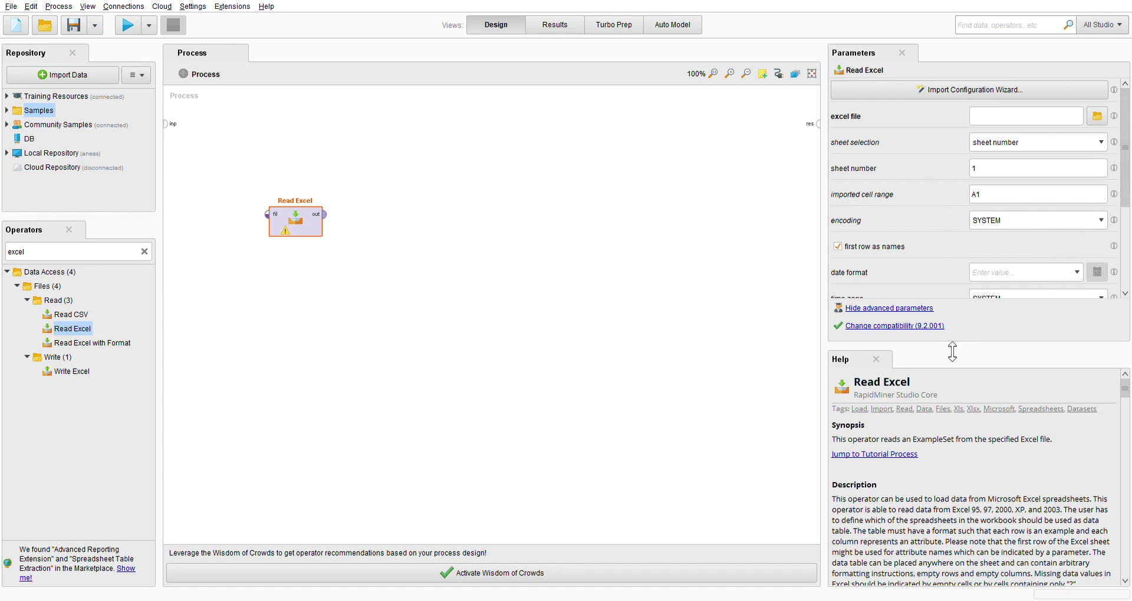
Step: Examine Read Excel's parameters and its help description, adjusting the height split between the two areas to read each
left_click_drag(952, 352, 952, 444)
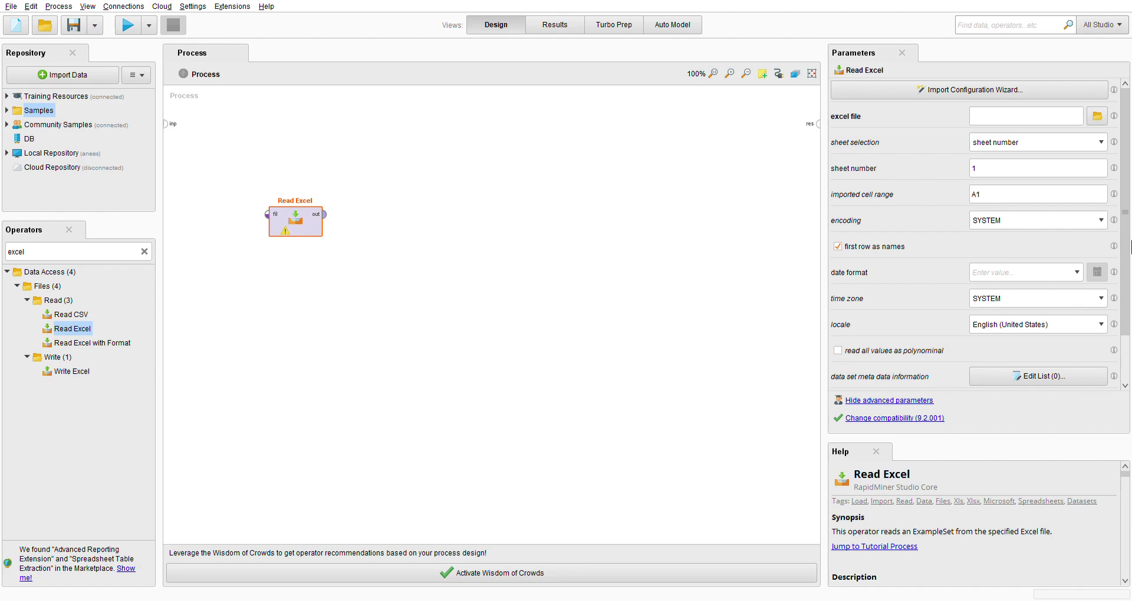
left_click_drag(1130, 248, 1129, 182)
left_click_drag(983, 446, 974, 286)
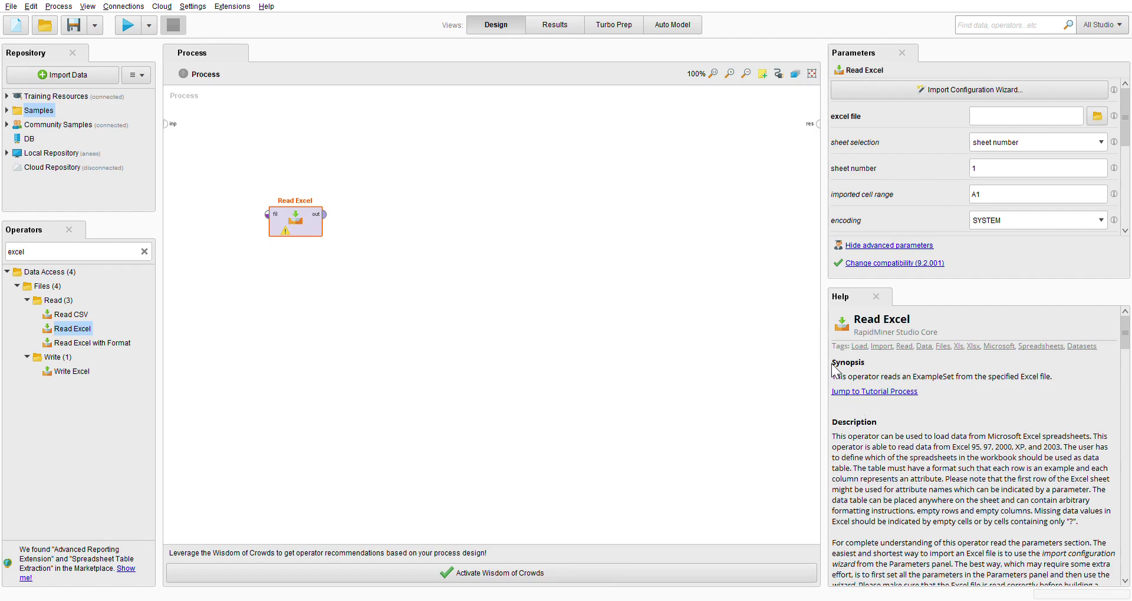
scroll(924, 436, "down", 2)
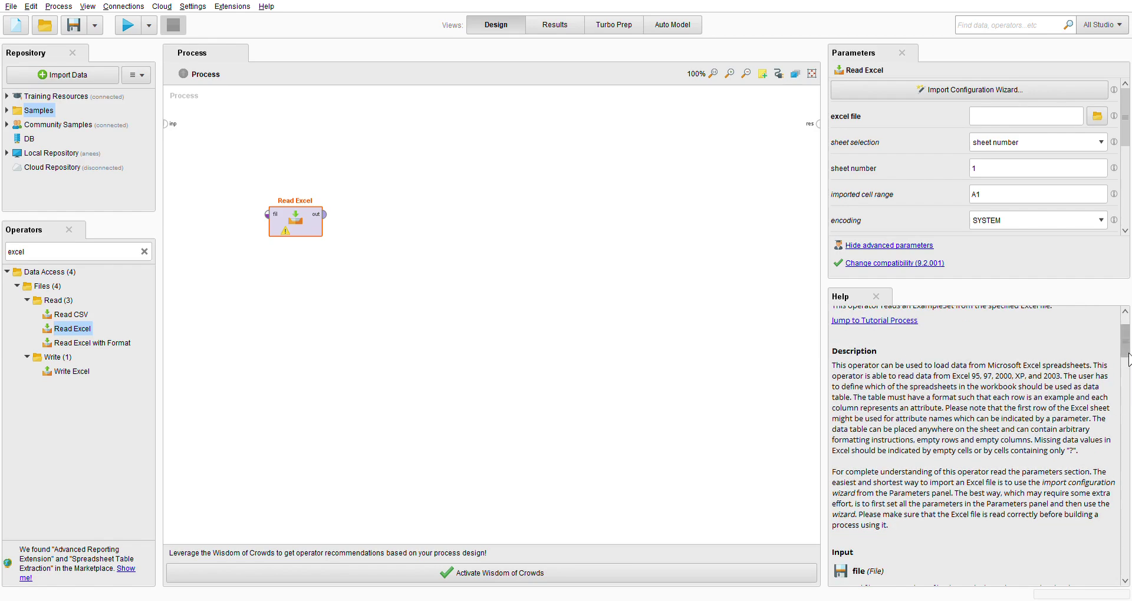
mouse_move(1126, 353)
left_mouse_down()
mouse_move(1129, 544)
mouse_move(1126, 334)
left_mouse_up()
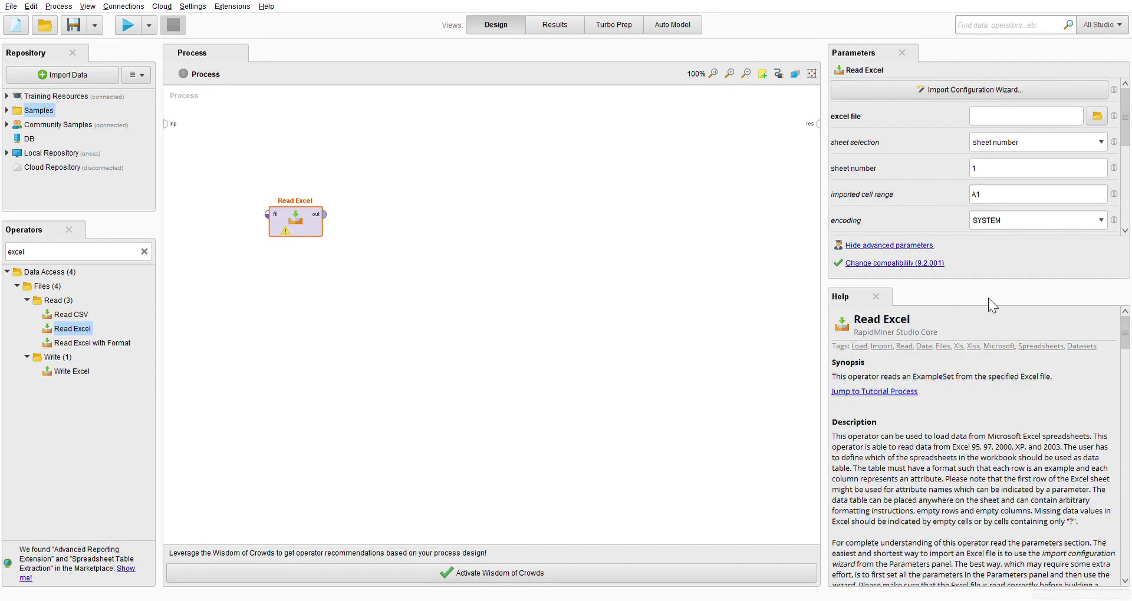
left_click_drag(984, 290, 986, 422)
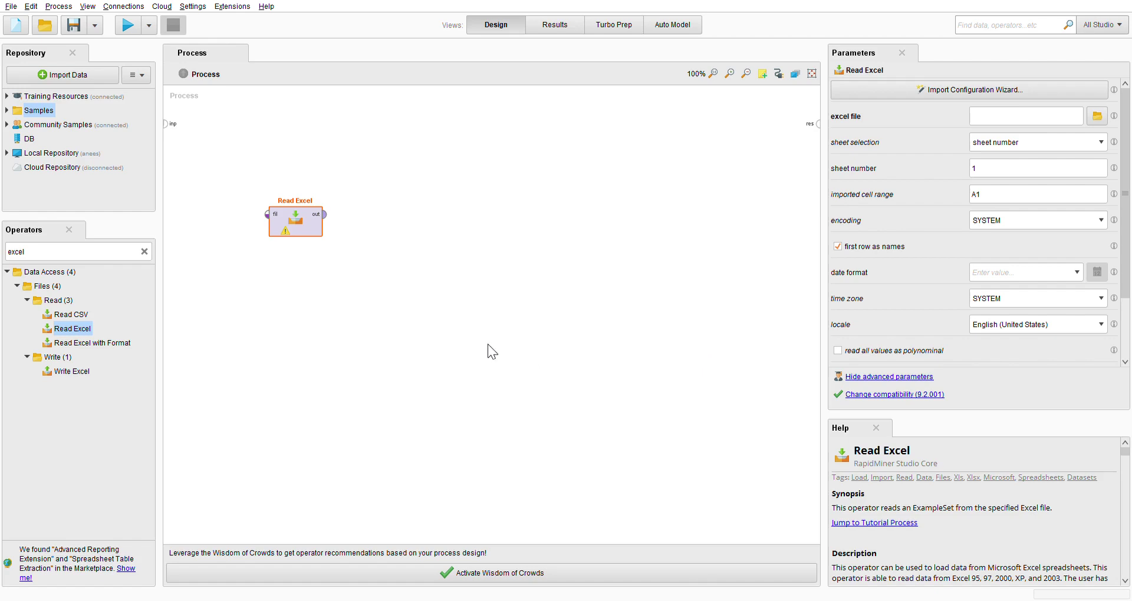
Step: Select the Read Excel operator on the canvas and delete it from the process
left_click_drag(462, 306, 222, 167)
key("Delete")
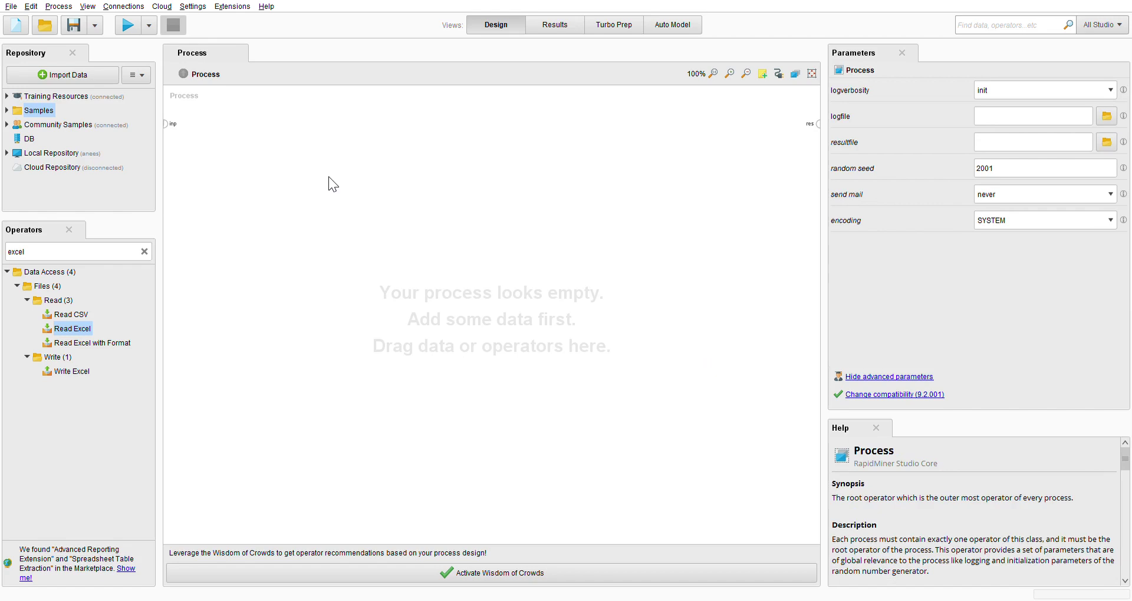